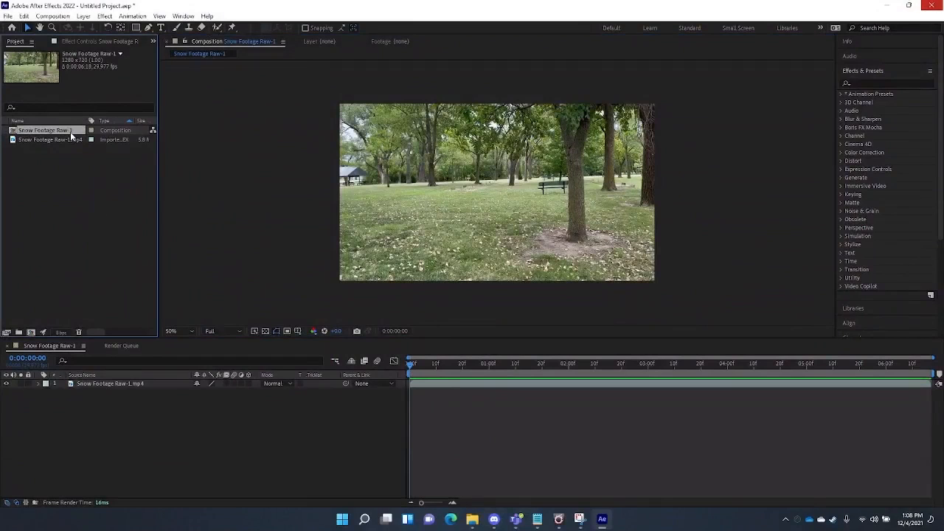
- Replace the old composition with a new one built from re-imported Snow Footage Raw-1.mp4
key("Delete")
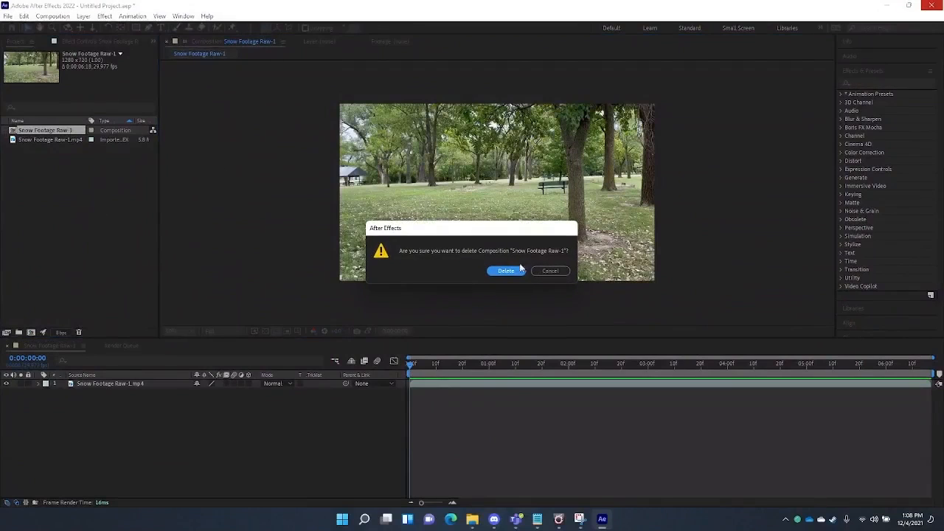
left_click(516, 270)
left_click(604, 177)
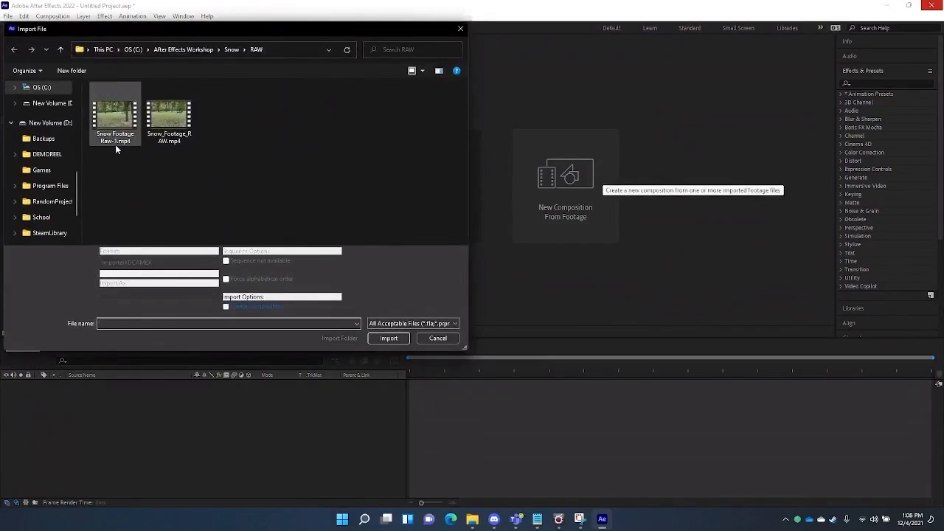
left_click(115, 144)
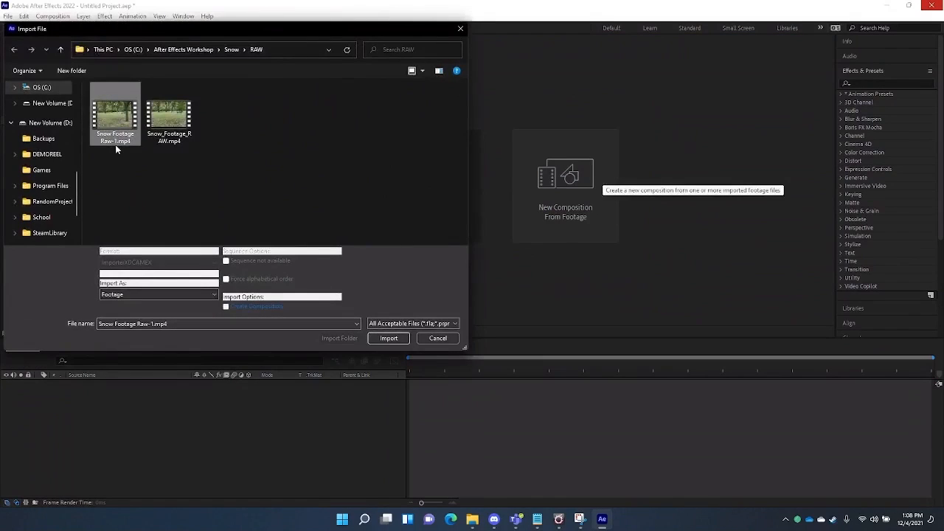
left_click(385, 342)
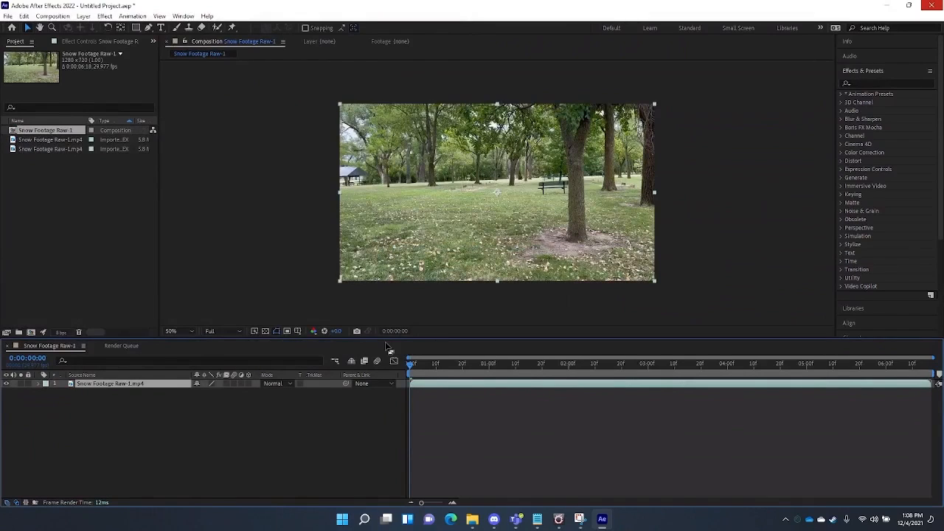
left_click(69, 150)
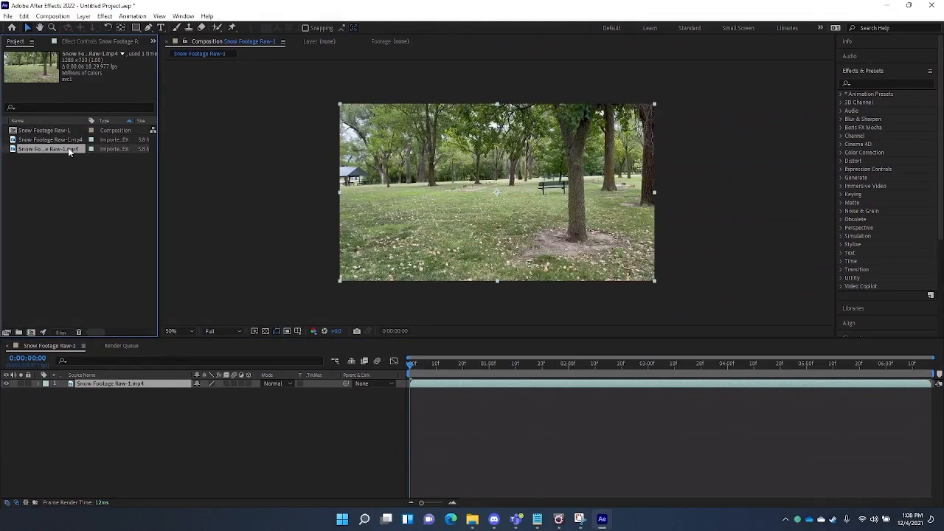
left_click(34, 141)
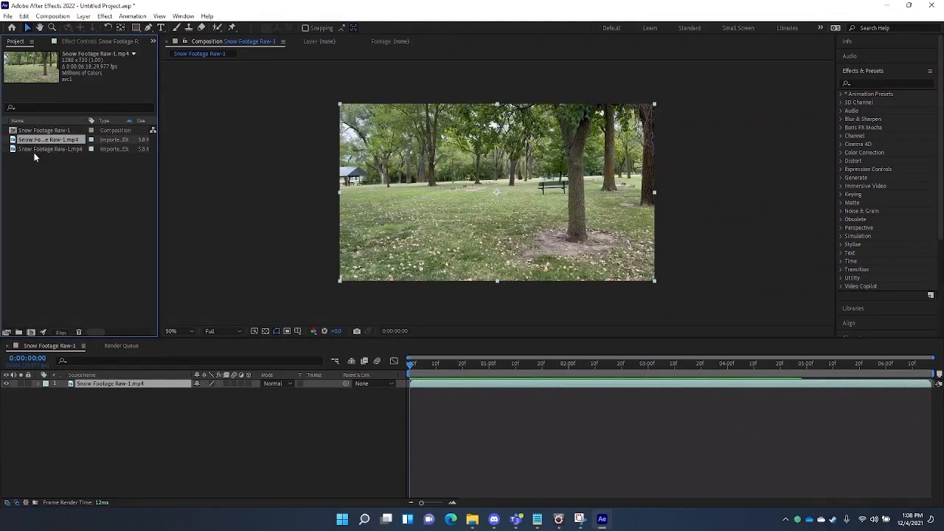
left_click(30, 151)
left_click(43, 131)
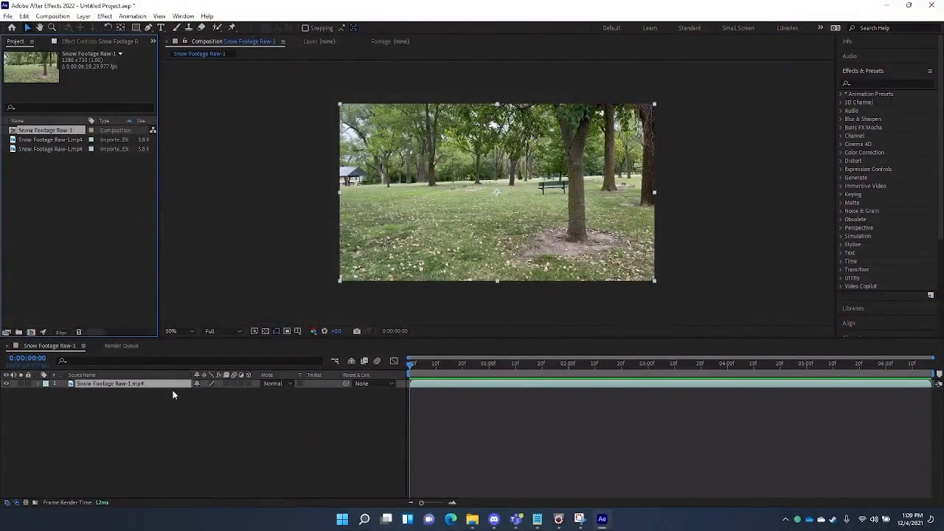
left_click(39, 384)
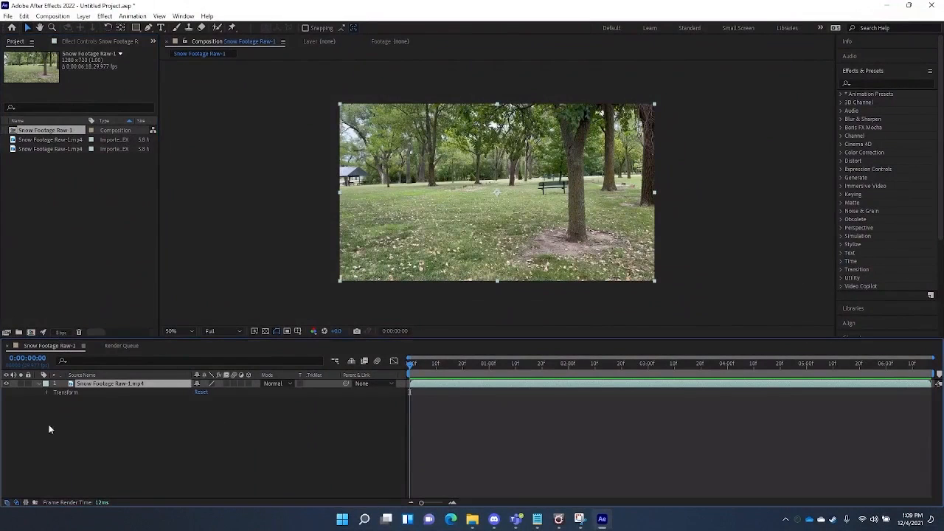
left_click(47, 392)
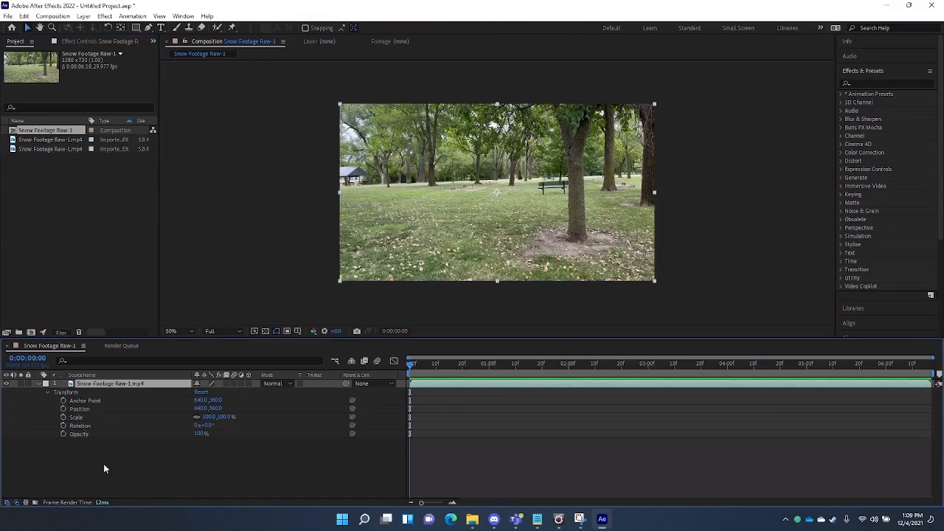
left_click(47, 393)
left_click(39, 383)
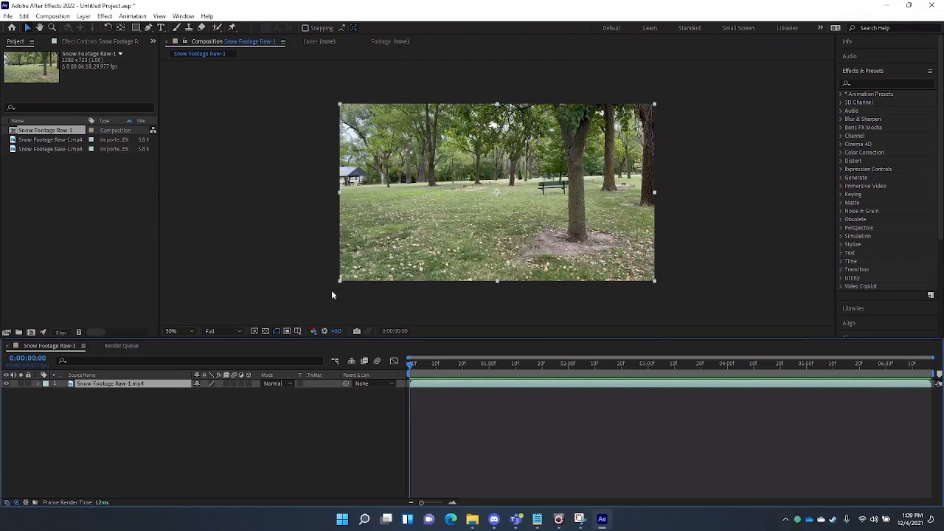
- Set the viewer's preview resolution to Half and its magnification to Fit
left_click(236, 332)
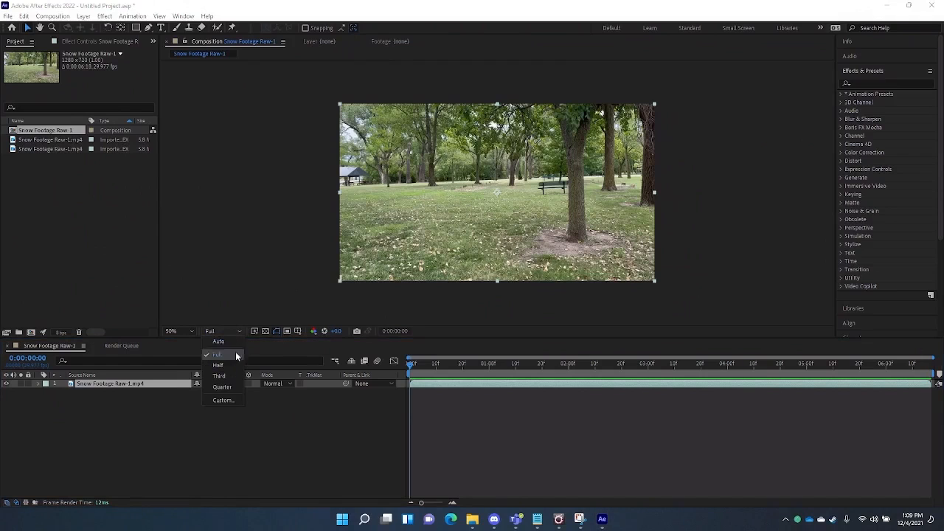
left_click(237, 364)
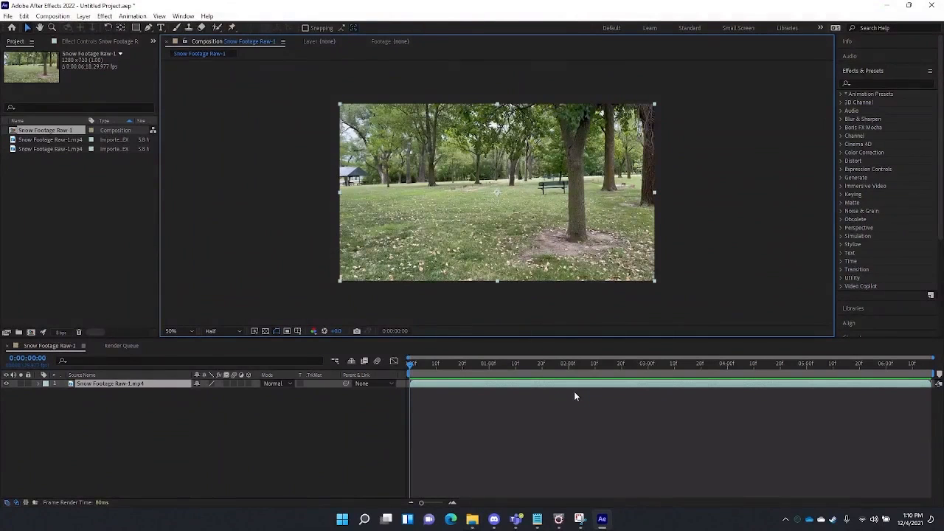
left_click(174, 331)
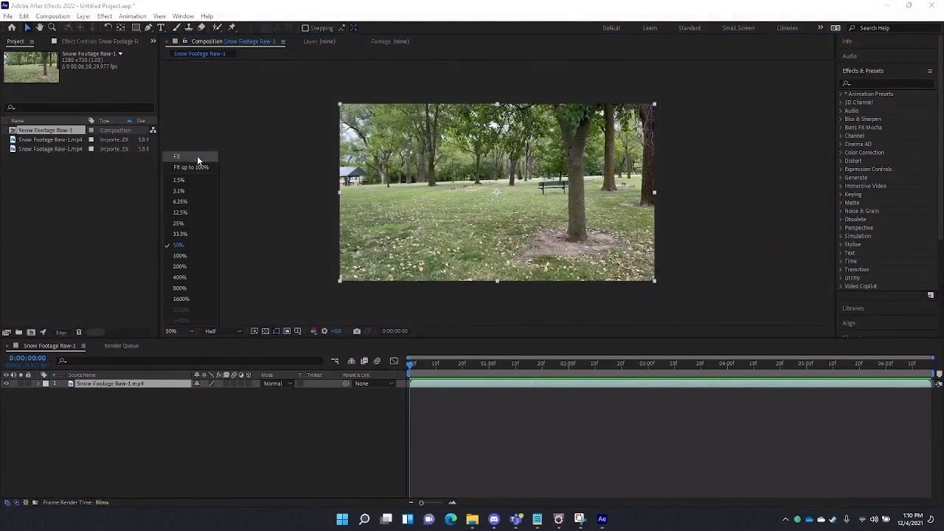
left_click(190, 157)
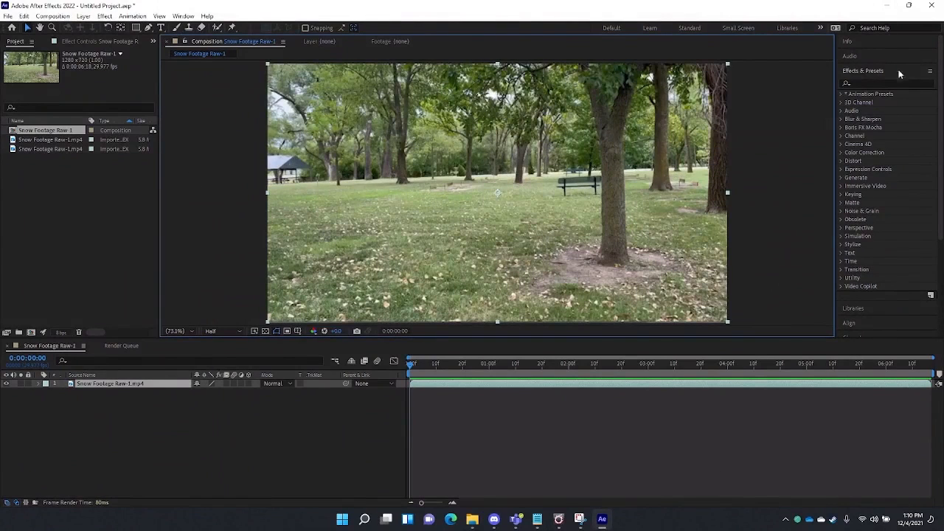
- Expand the Info, Audio, Effects & Presets and Character panels on the right side
scroll(887, 59, "down", 1)
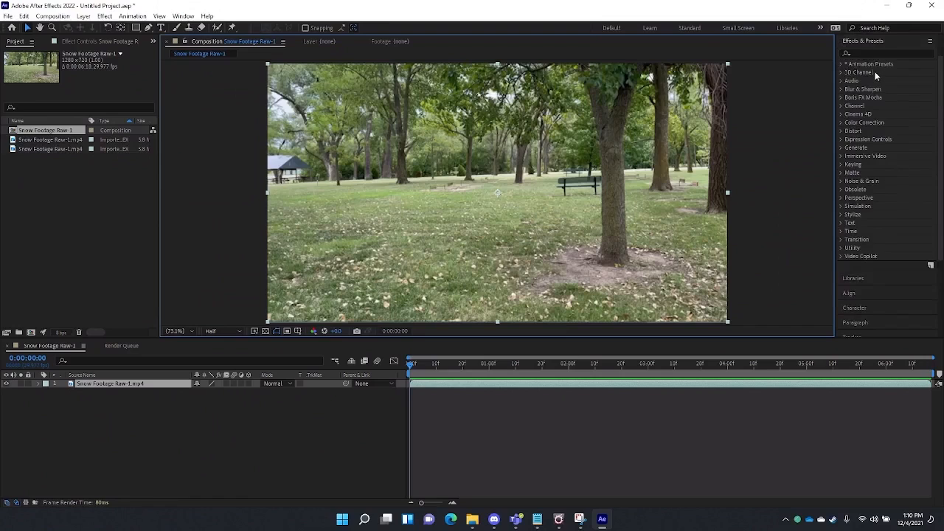
scroll(877, 75, "up", 1)
left_click(853, 42)
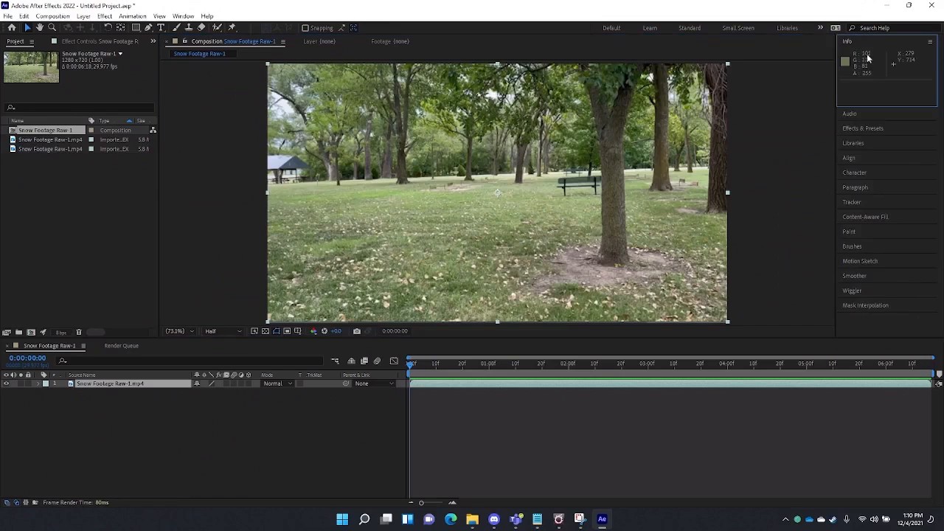
left_click(854, 114)
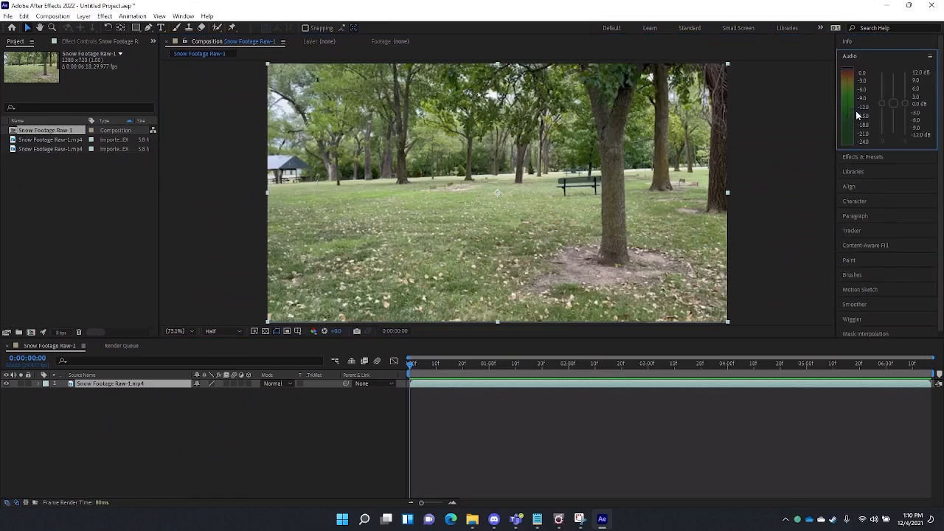
left_click(864, 160)
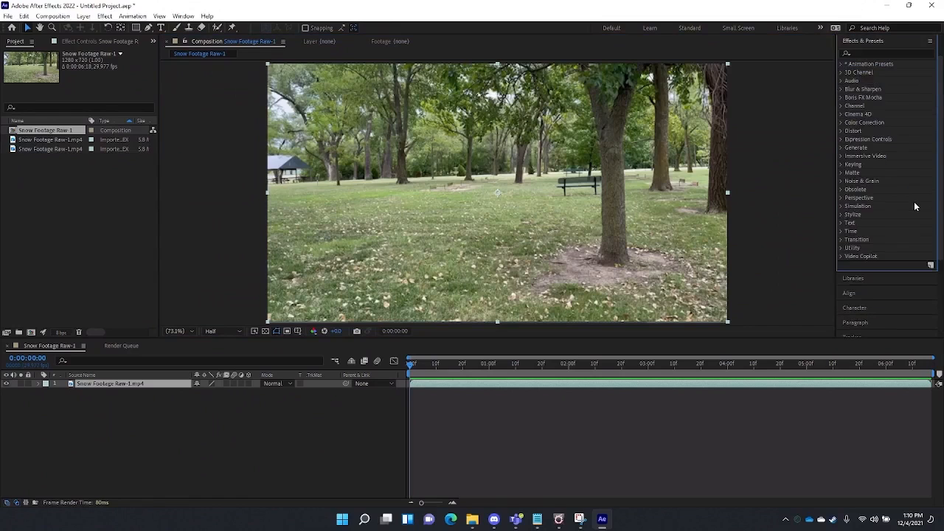
scroll(912, 210, "down", 3)
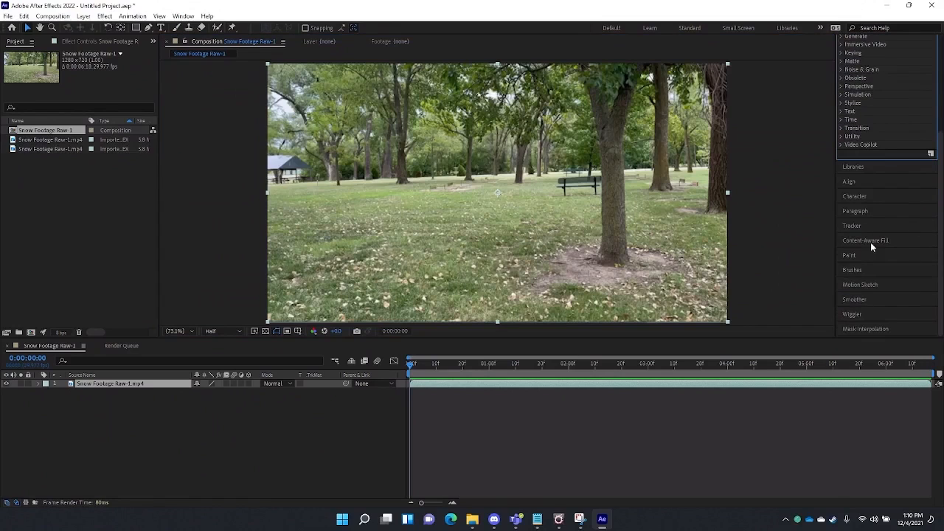
left_click(863, 196)
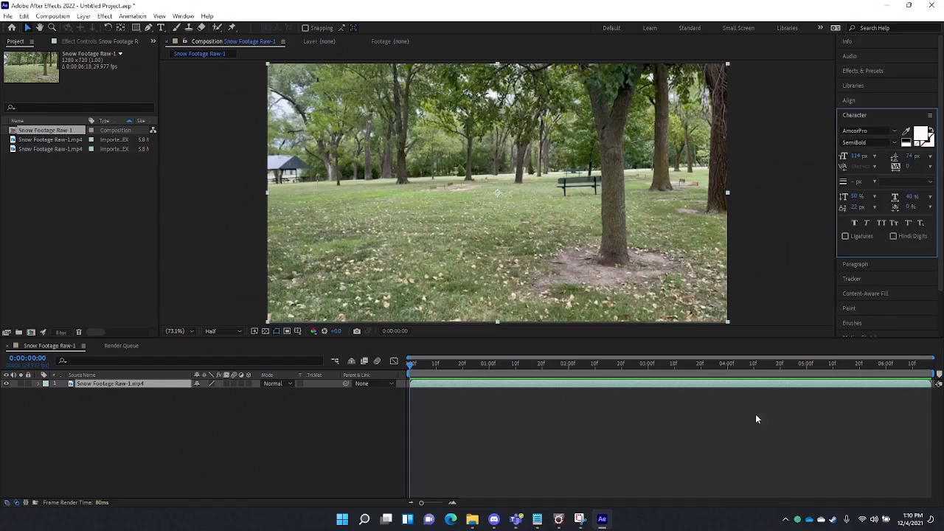
- Reopen the Effects & Presets panel and pick the Type tool
scroll(856, 302, "down", 2)
scroll(866, 303, "up", 5)
left_click(865, 72)
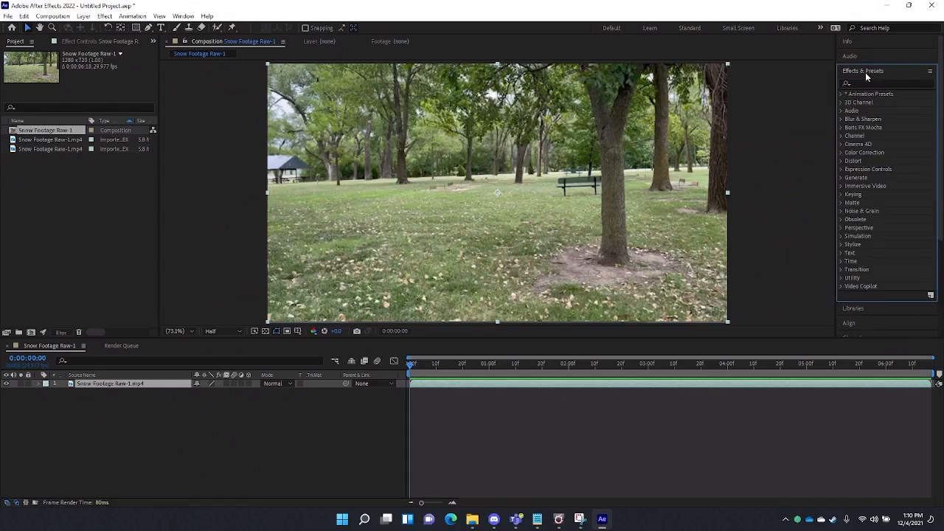
left_click(161, 28)
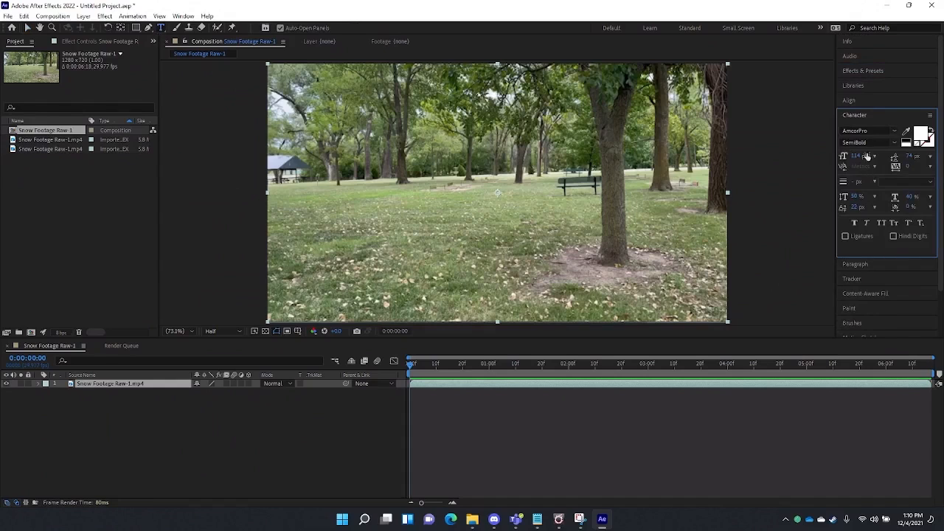
left_click(863, 71)
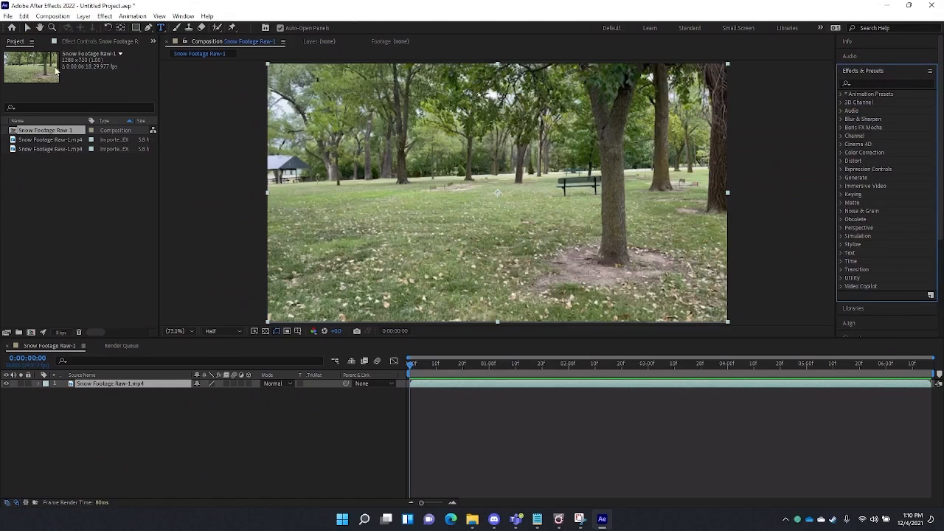
- Duplicate the Snow Footage Raw-1.mp4 layer with Ctrl+D and select the top copy
left_click(104, 17)
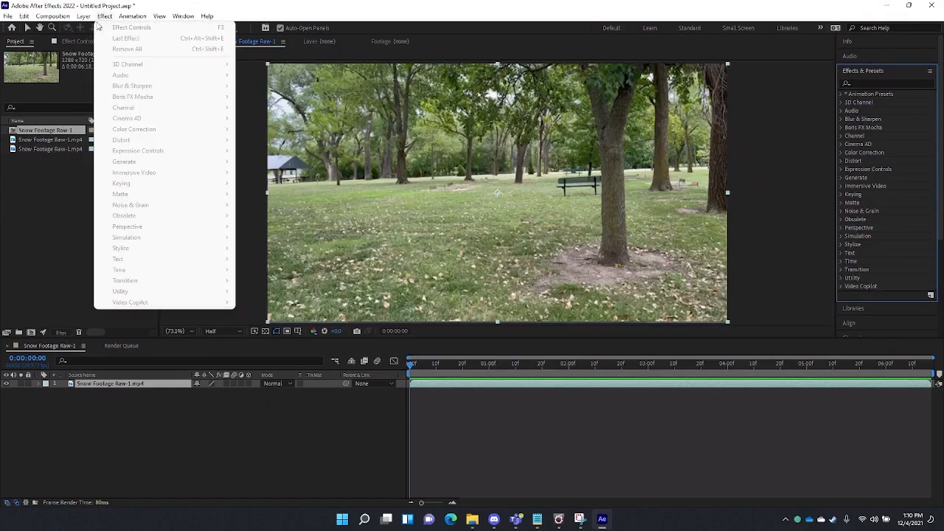
left_click(58, 246)
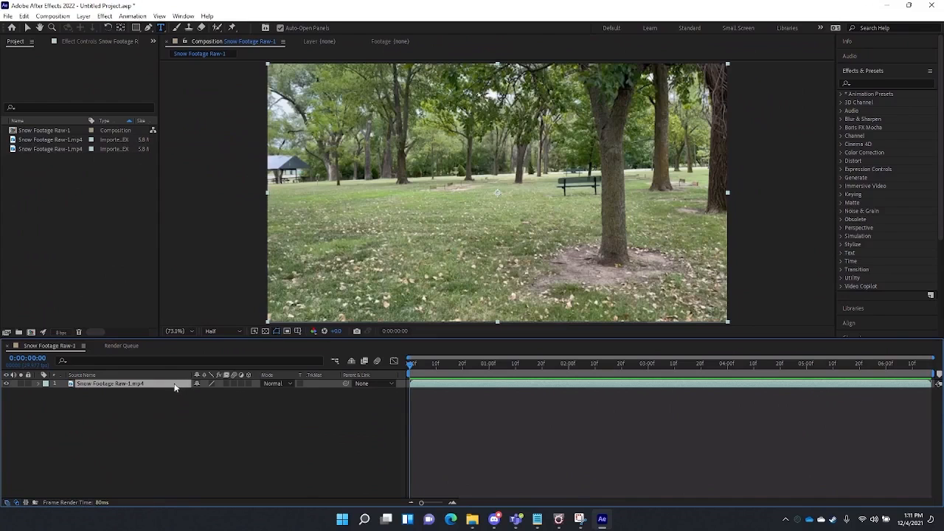
key("ctrl+d")
left_click(135, 392)
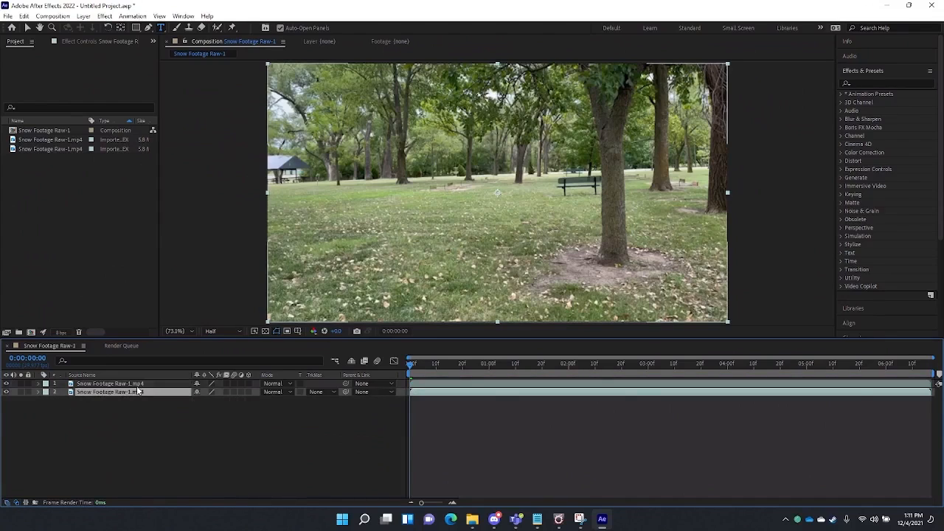
left_click(136, 385)
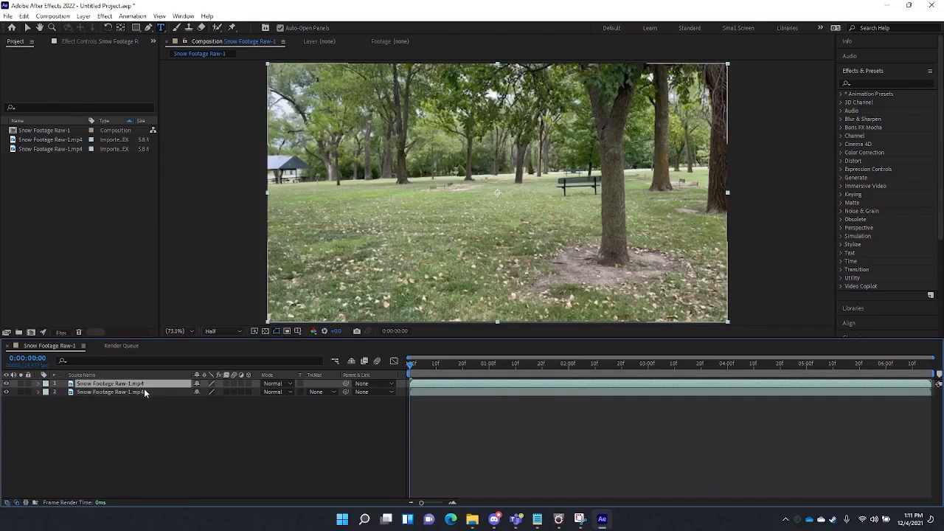
left_click(142, 392)
left_click(134, 384)
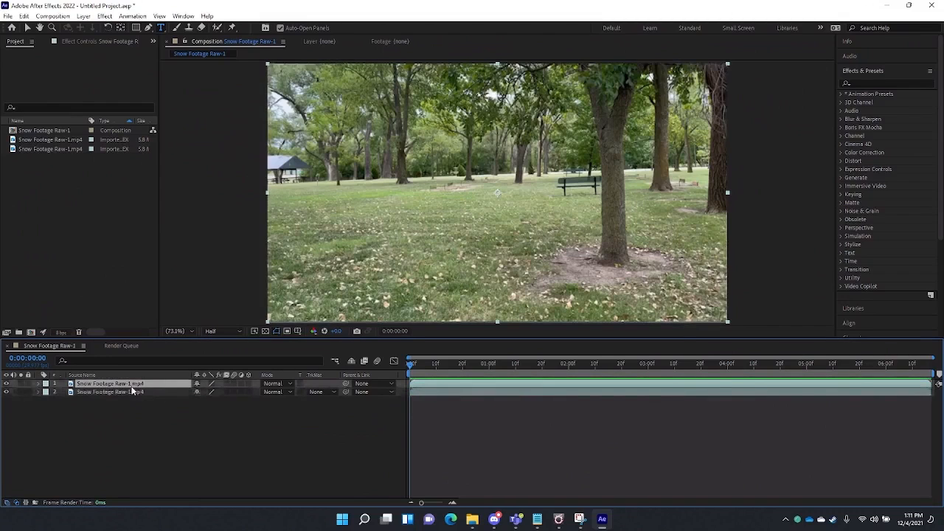
- Search for 'tint' and apply the Tint effect to the top footage layer
left_click(871, 84)
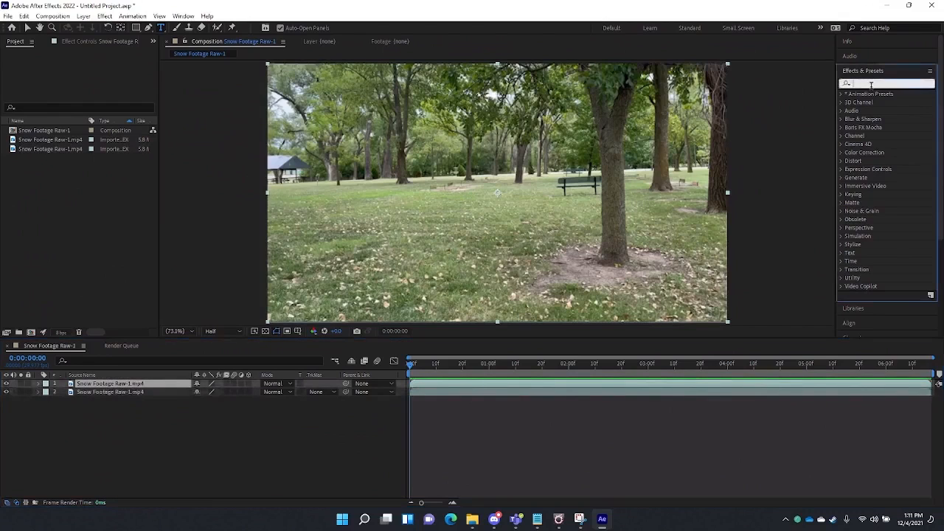
type("tint")
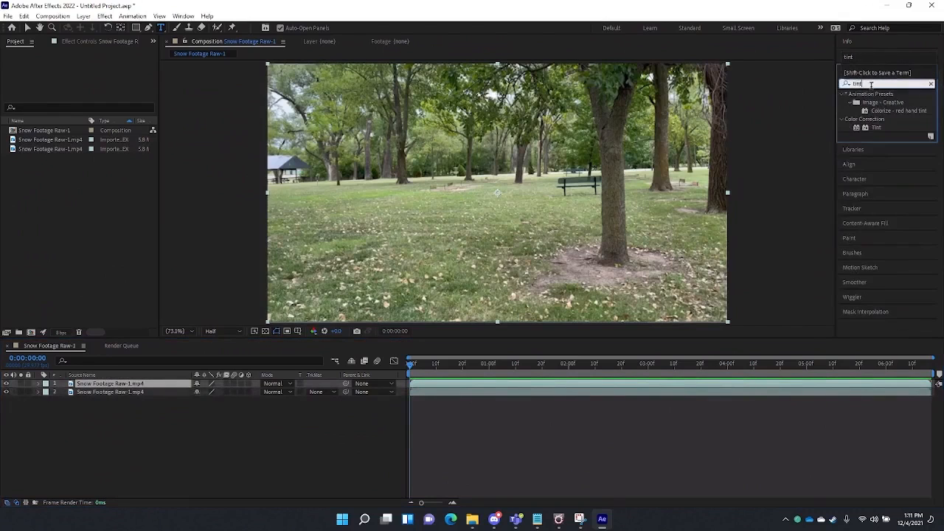
left_click_drag(878, 128, 461, 186)
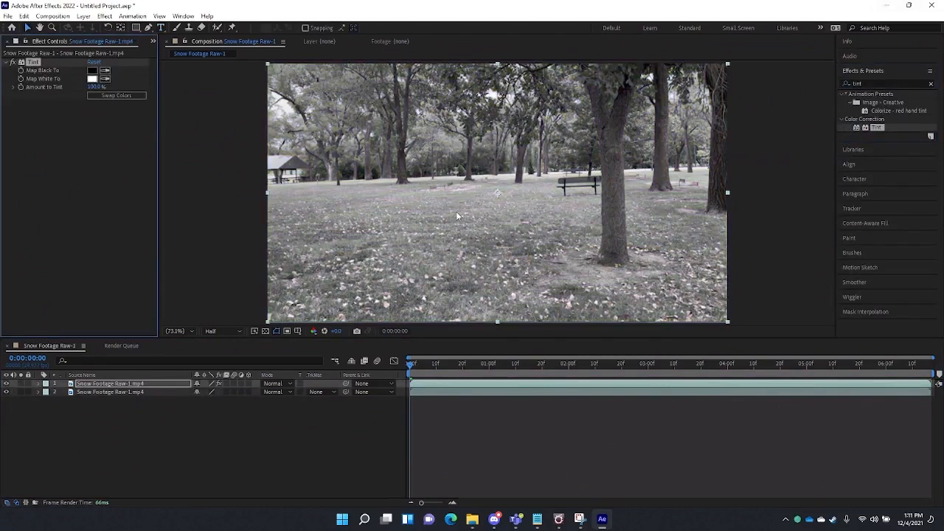
- Set the Tint effect's Map White To colour to a light grey
left_click(92, 79)
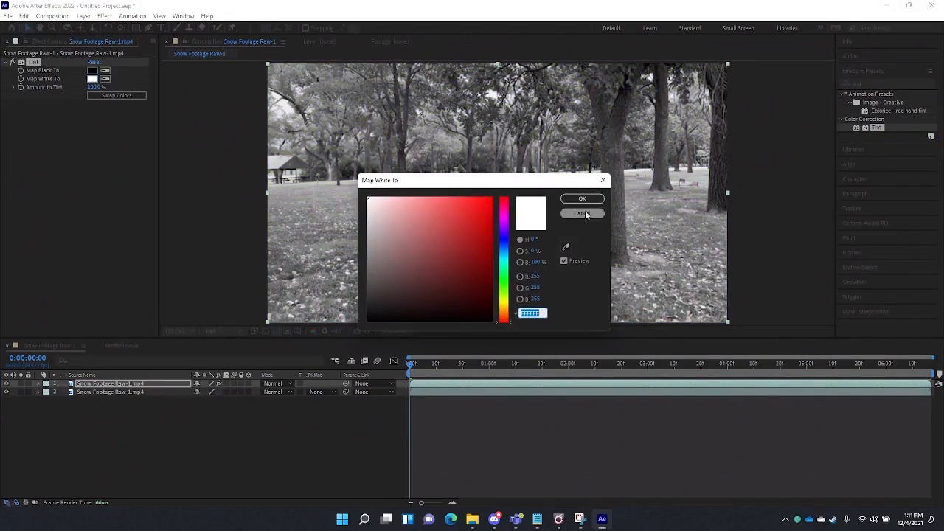
left_click(603, 180)
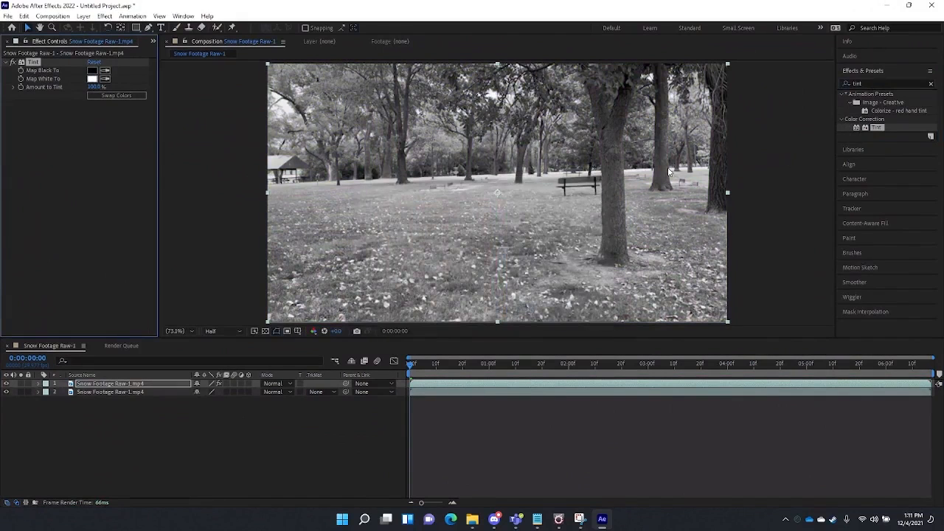
left_click(92, 79)
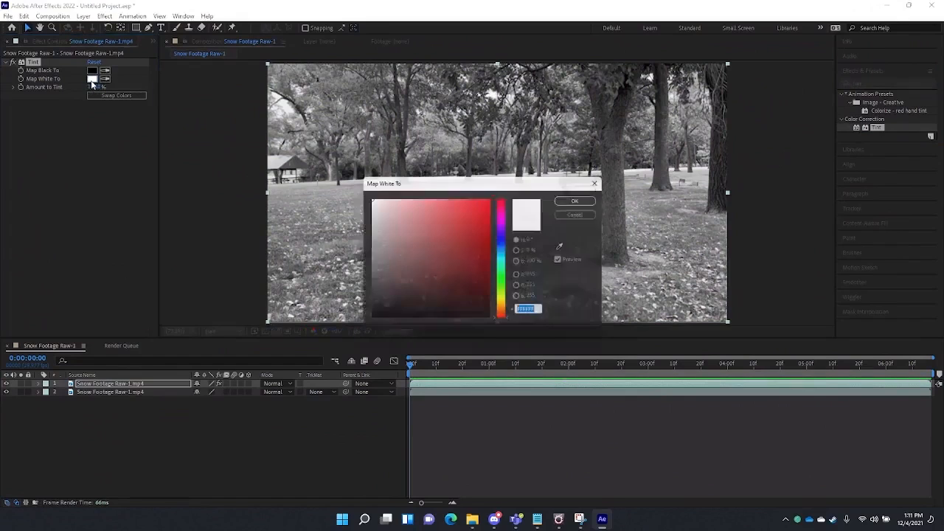
left_click(368, 202)
left_click_drag(369, 203, 367, 210)
left_click_drag(367, 209, 368, 208)
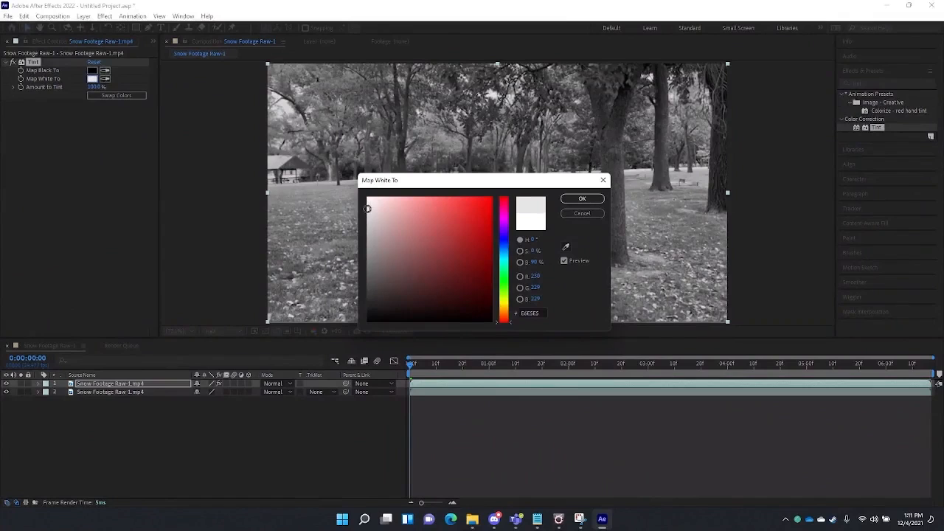
left_click_drag(367, 207, 367, 210)
left_click(571, 203)
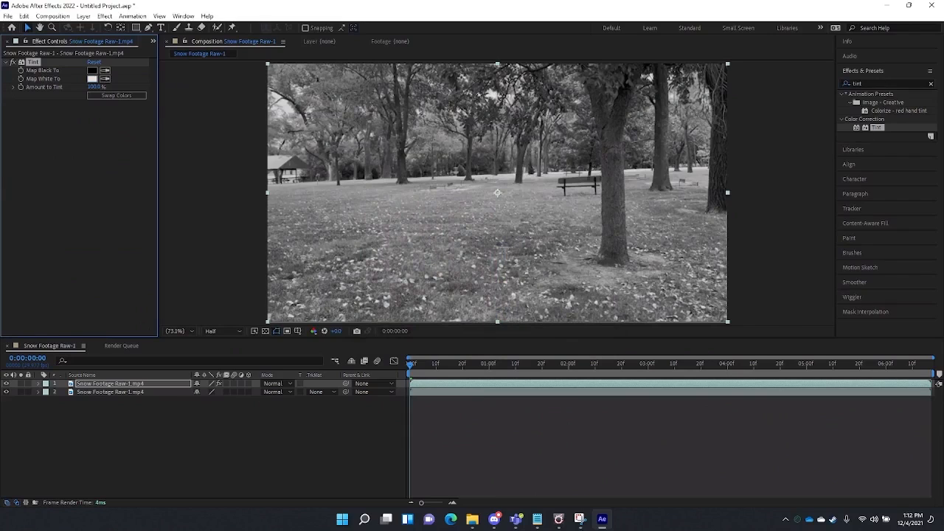
left_click(849, 84)
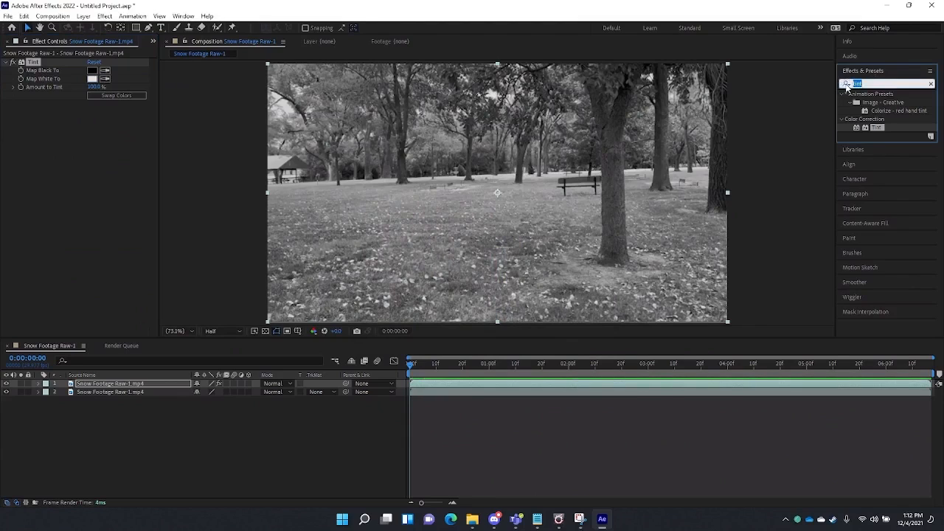
- Apply a Levels effect to the top layer, darkening it with Input Black around 135
type("levels")
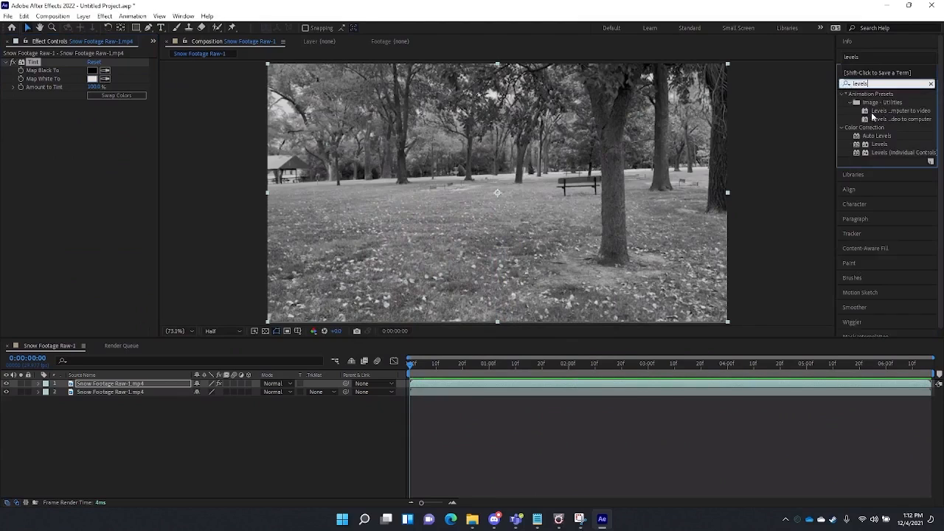
left_click(880, 146)
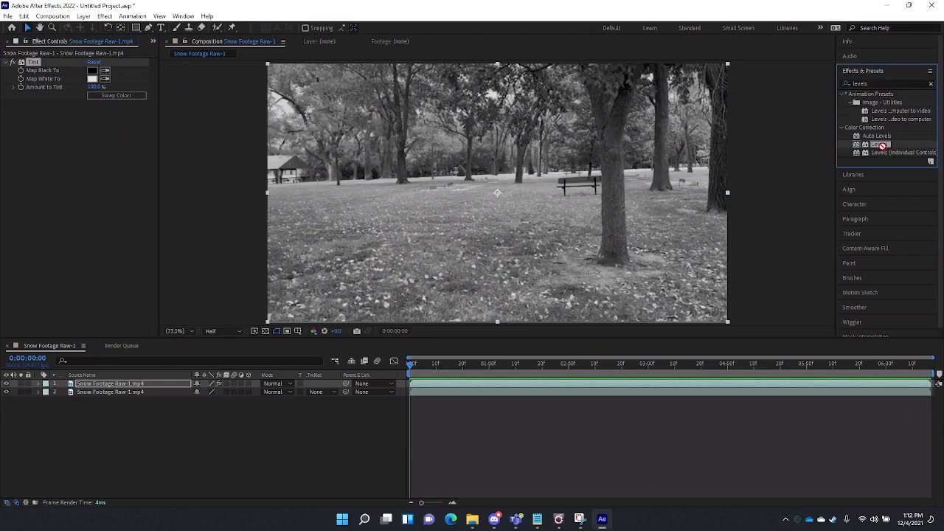
left_click_drag(882, 148, 374, 197)
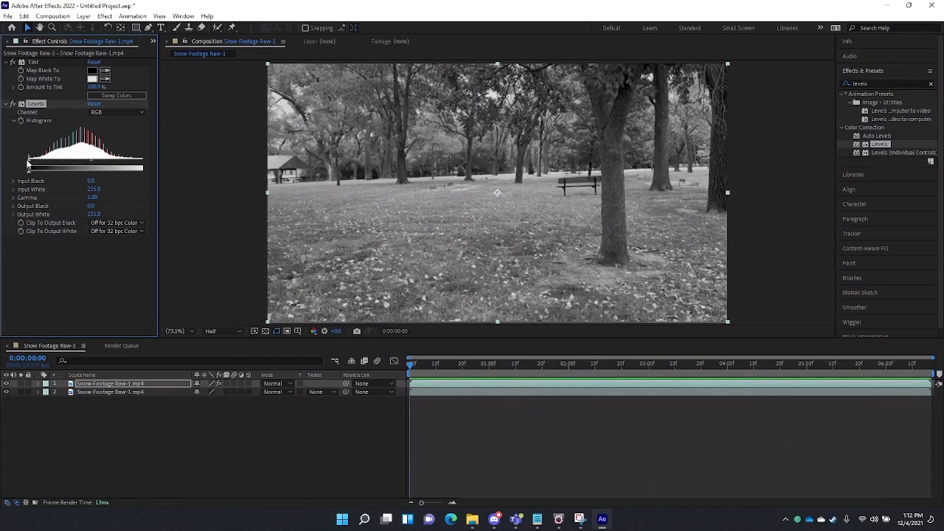
left_click_drag(31, 171, 96, 163)
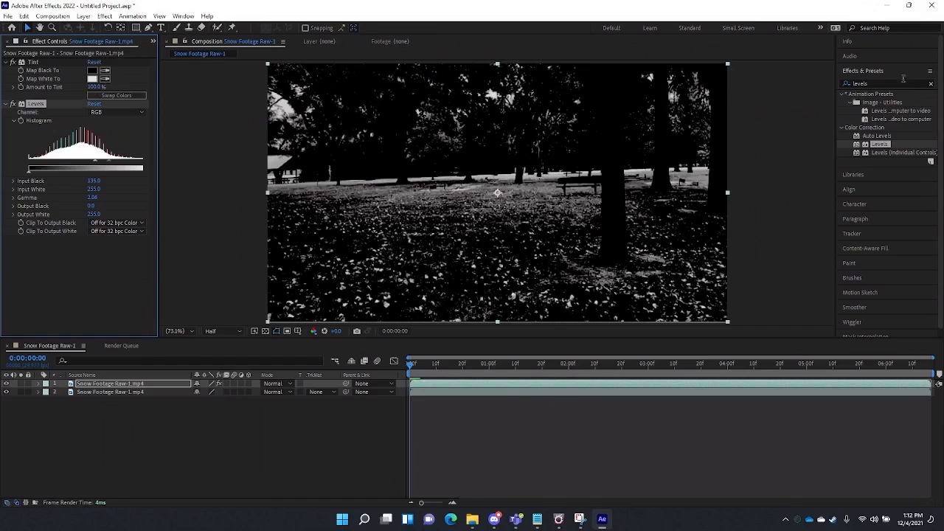
left_click(859, 84)
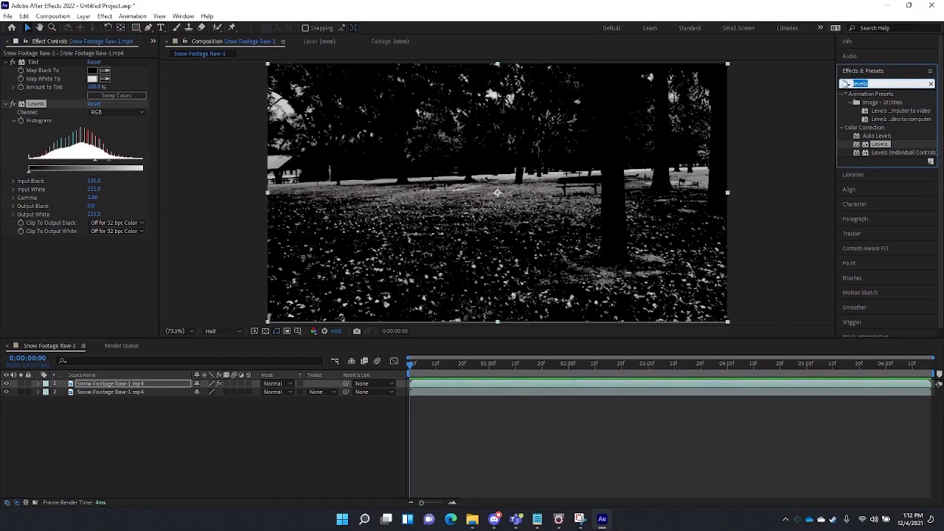
- Apply Fast Box Blur to the top footage layer with a Blur Radius of 1
type("fas")
left_click(845, 84)
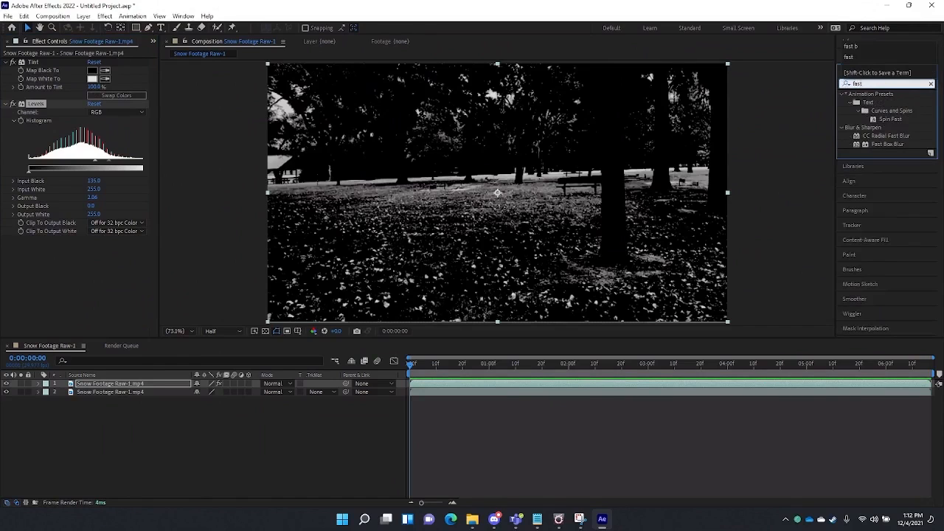
left_click_drag(901, 143, 472, 218)
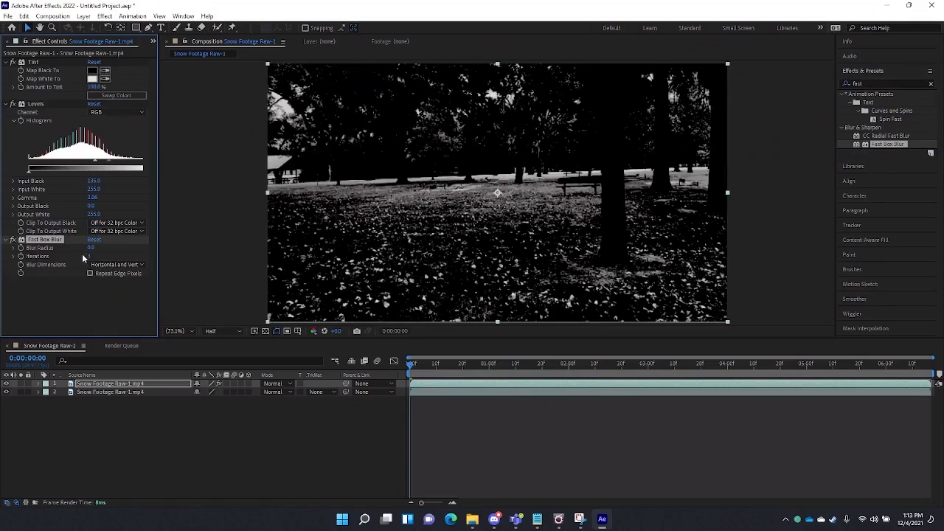
left_click(71, 299)
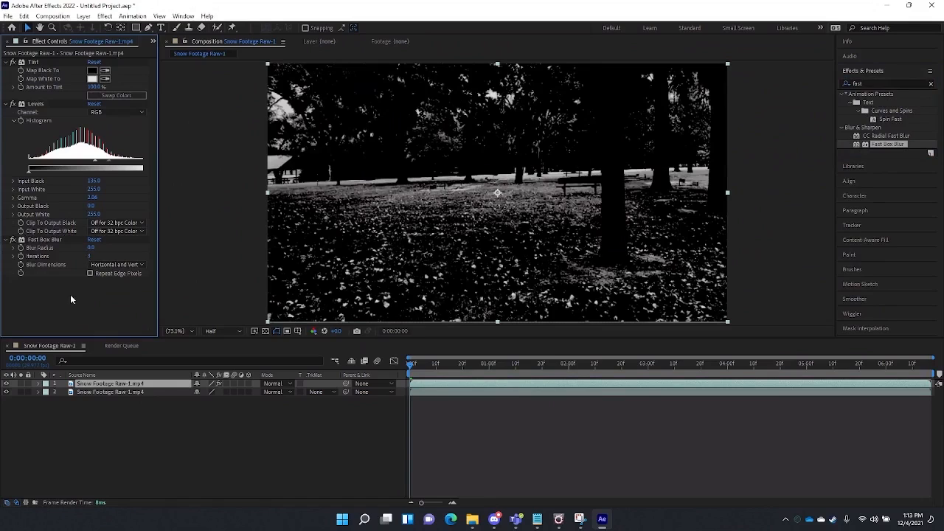
left_click(92, 249)
type("1")
key("Return")
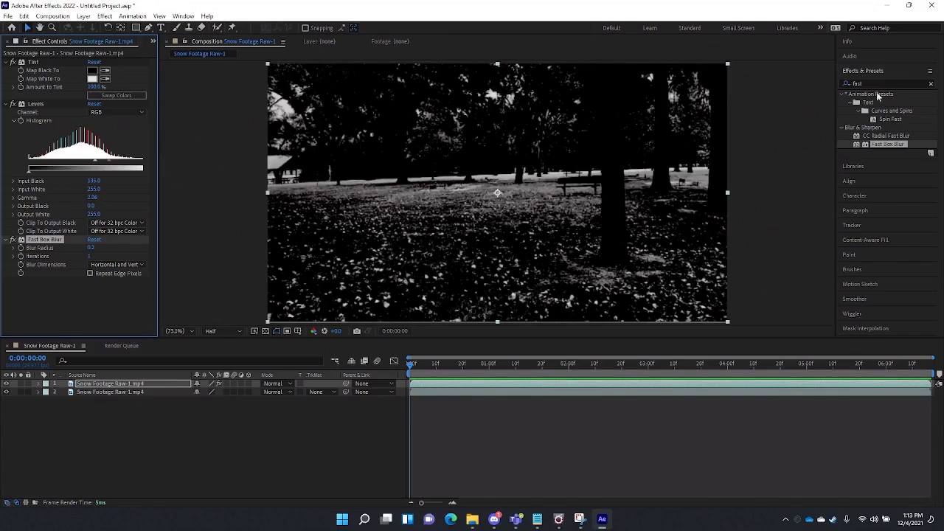
left_click(840, 86)
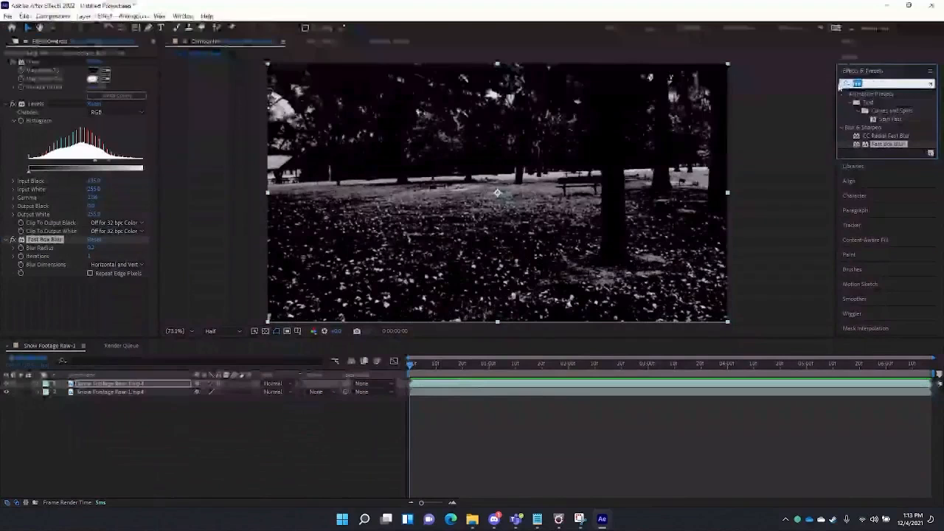
- Apply Glow to the top layer with Glow Radius 4.0 and Glow Intensity 0.3
type("Glow")
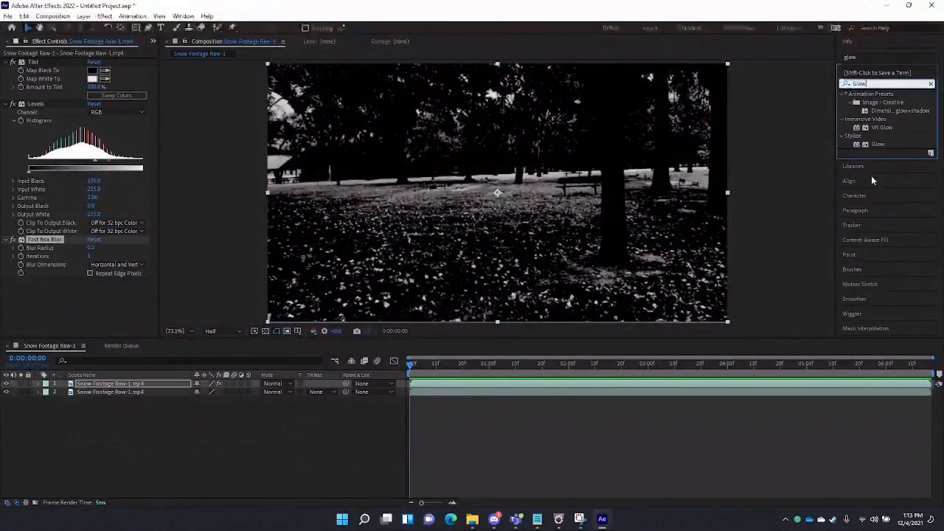
left_click_drag(878, 145, 411, 190)
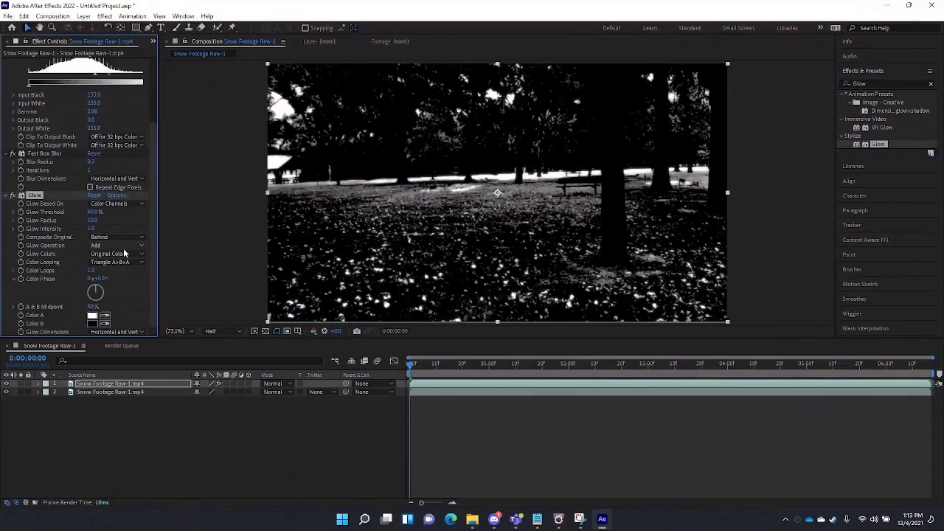
left_click(93, 223)
type("4")
key("Return")
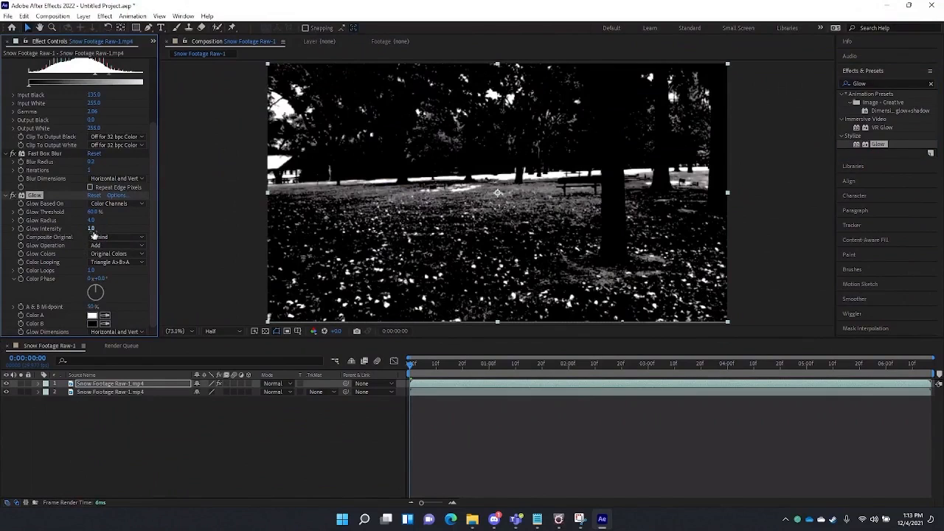
left_click(92, 229)
key("BackSpace")
type("0.3")
key("Return")
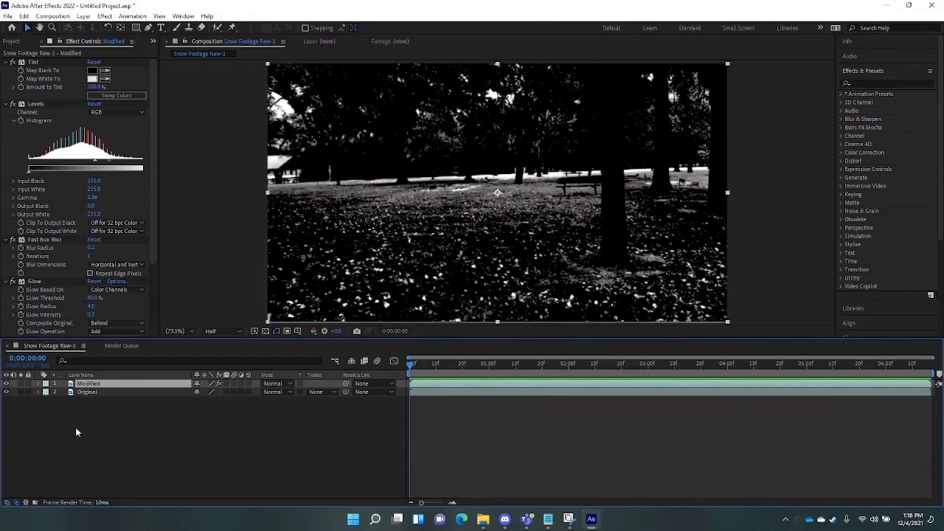
- Change the Modified layer's blend mode to Lighten
left_click(264, 386)
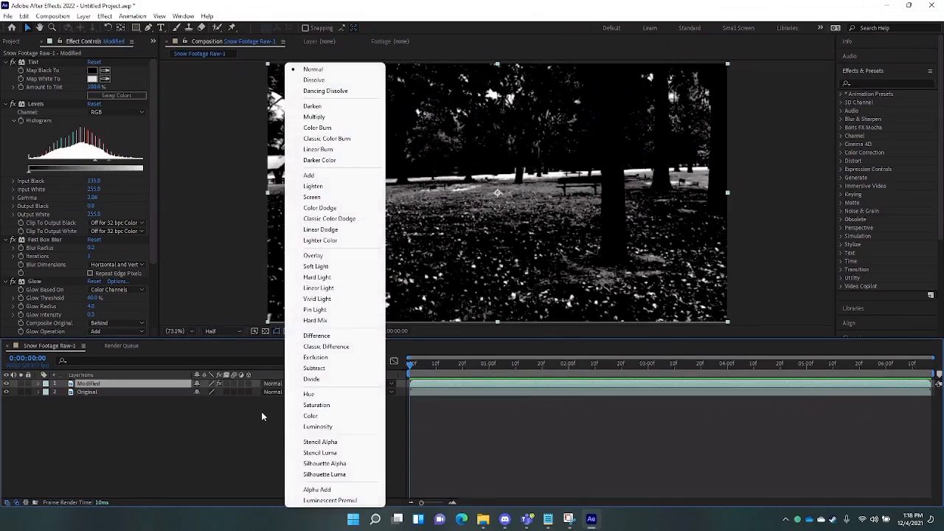
left_click(261, 412)
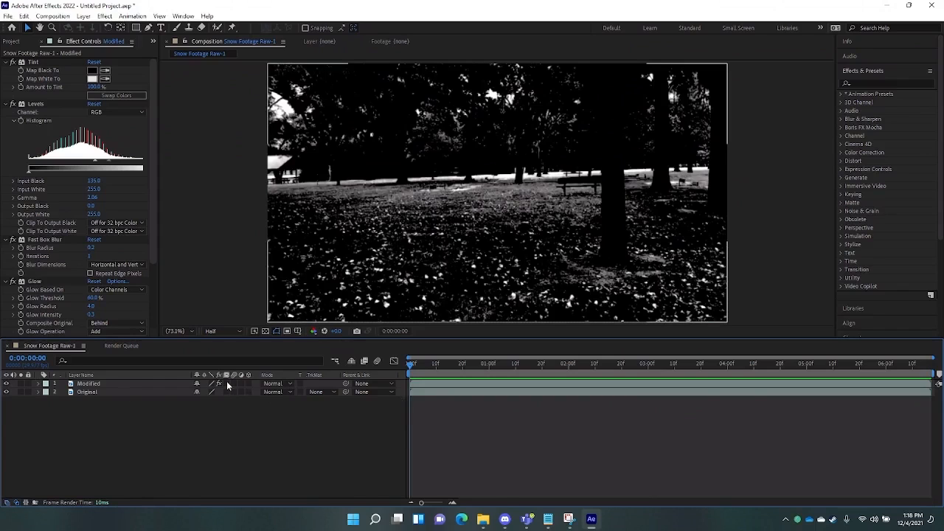
left_click(284, 385)
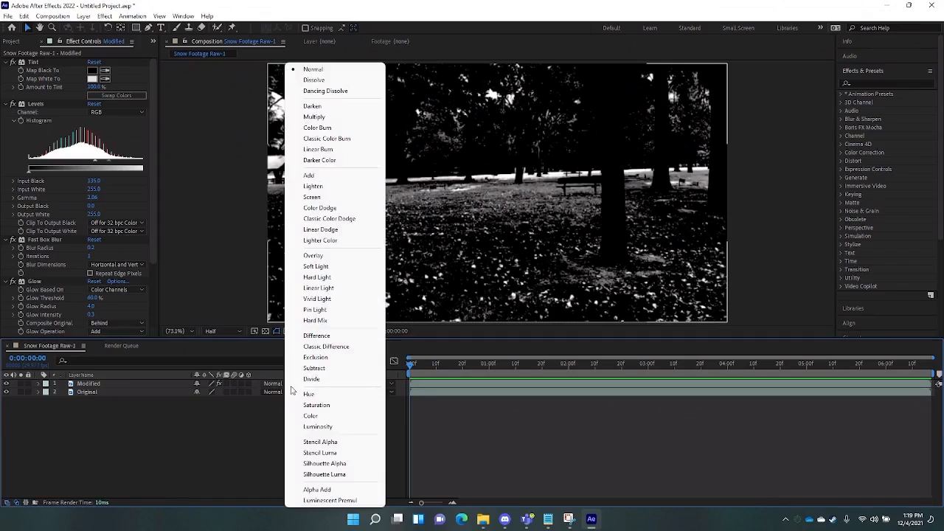
left_click(244, 433)
left_click(286, 386)
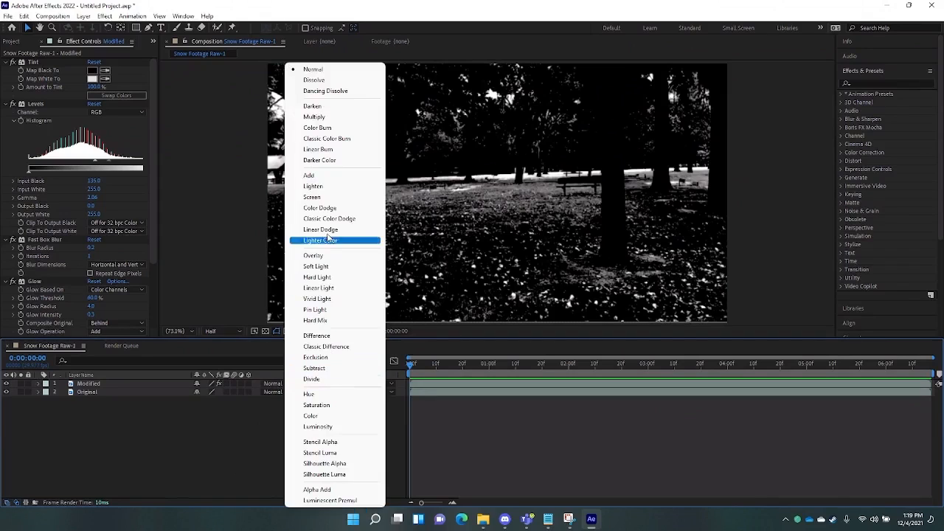
left_click(323, 189)
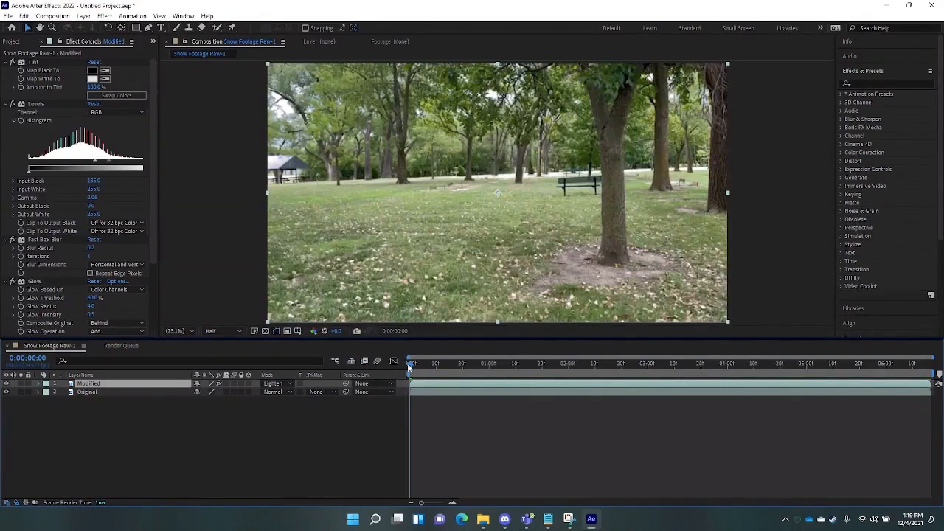
- Adjust the Modified layer's Levels to Input Black 70 and Gamma 2.72
left_click_drag(407, 363, 396, 469)
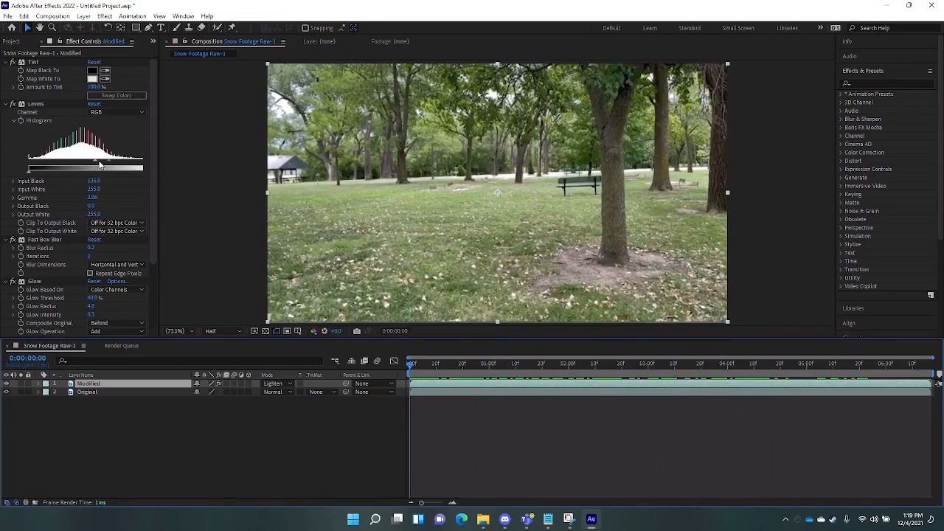
mouse_move(82, 161)
left_mouse_down()
mouse_move(98, 164)
mouse_move(54, 159)
mouse_move(84, 165)
left_mouse_up()
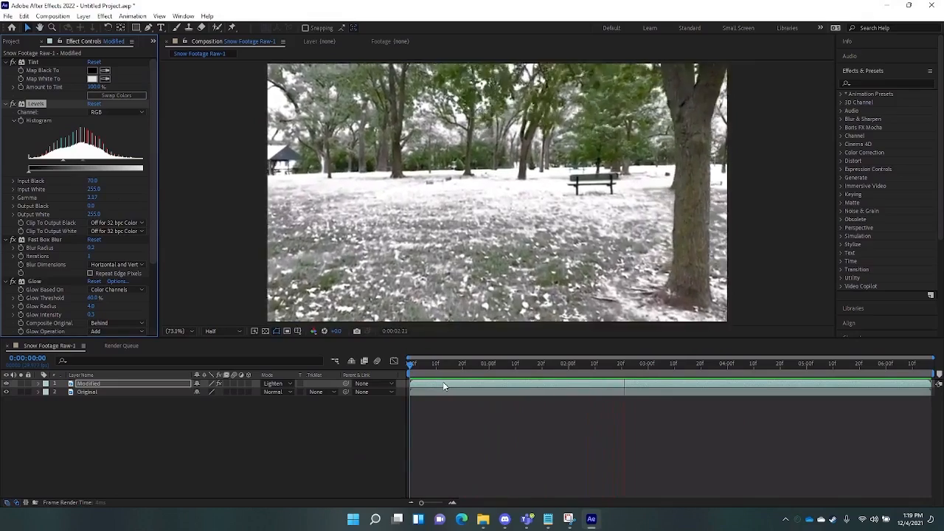
key("space")
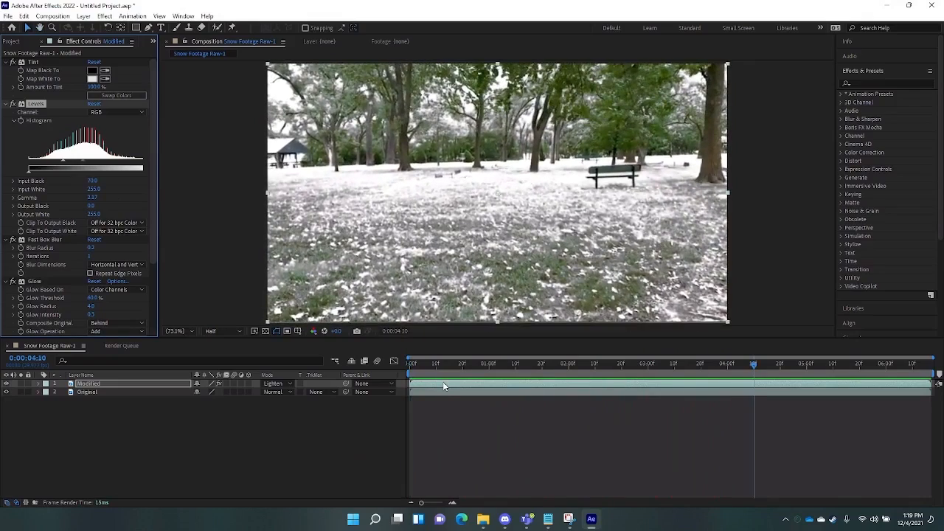
left_click_drag(439, 365, 401, 372)
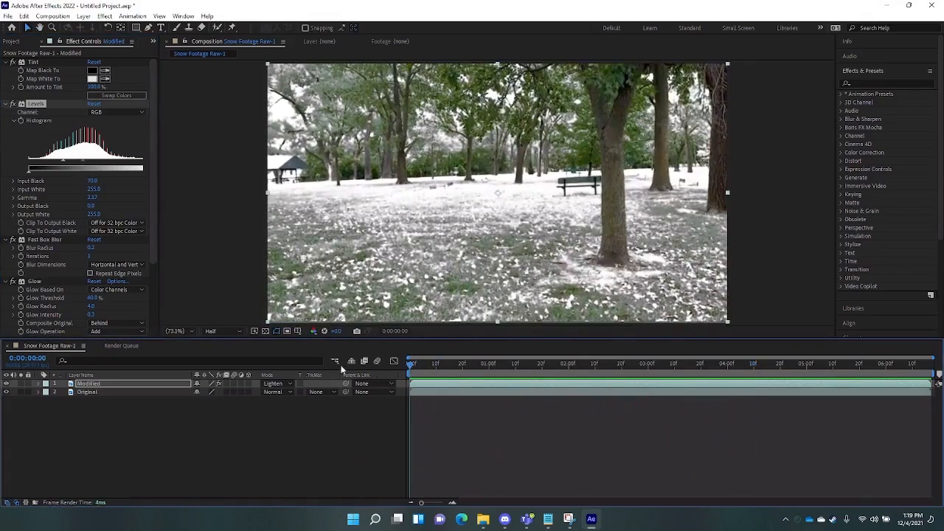
left_click_drag(82, 161, 80, 162)
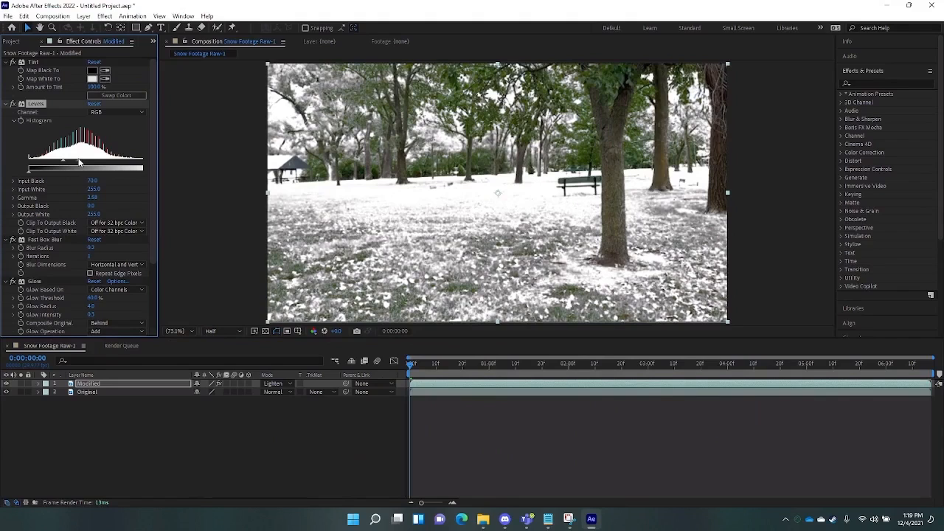
left_click_drag(79, 161, 77, 162)
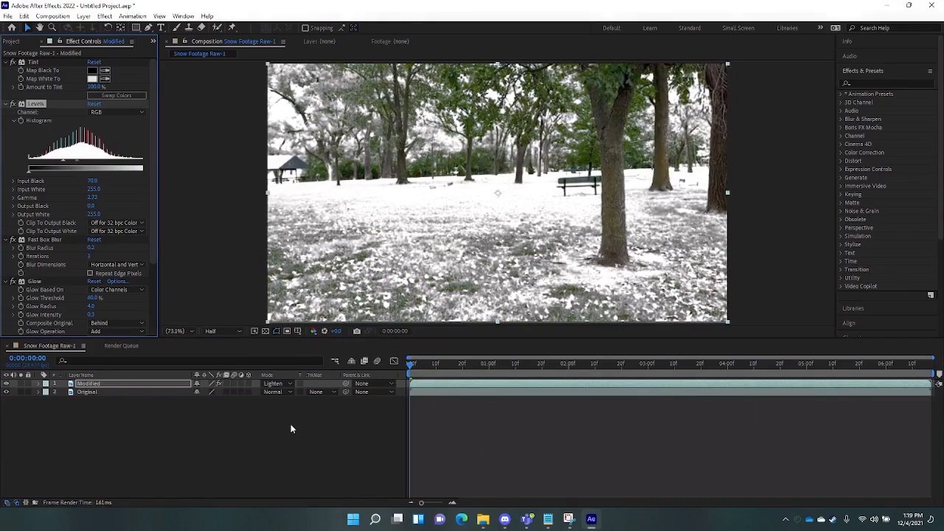
- Preview the composition from the start, then select the Original layer
key("space")
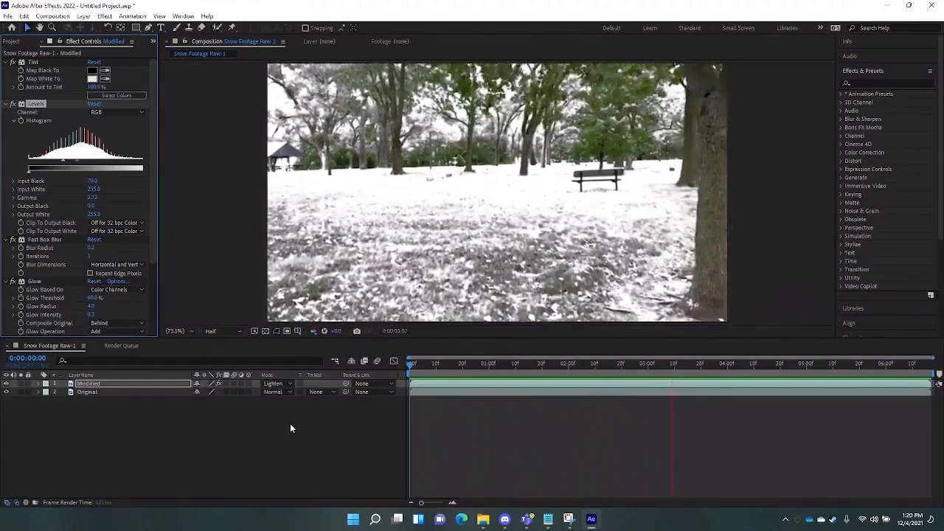
key("space")
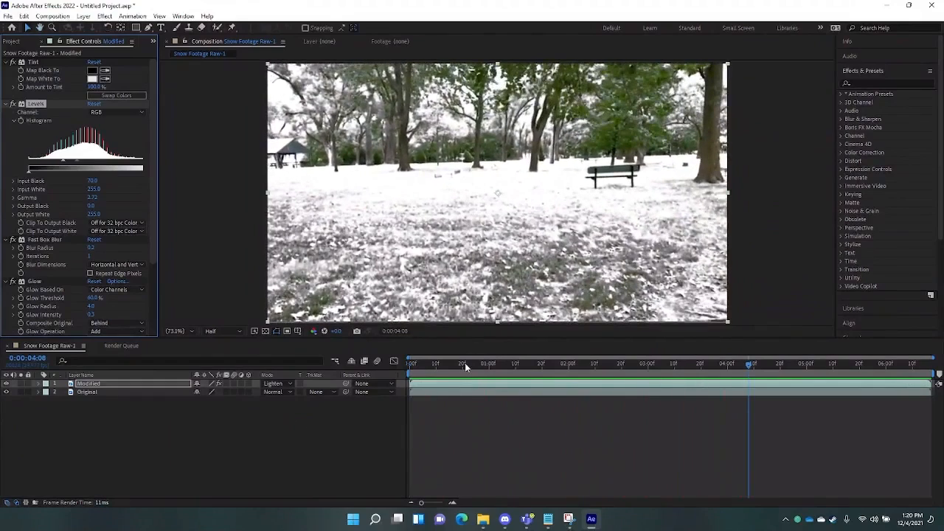
left_click_drag(465, 367, 366, 365)
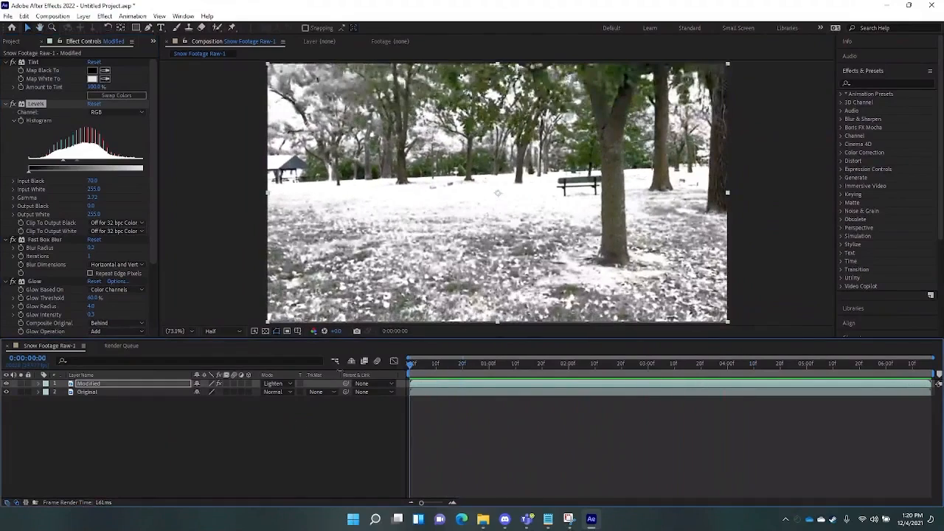
left_click(87, 392)
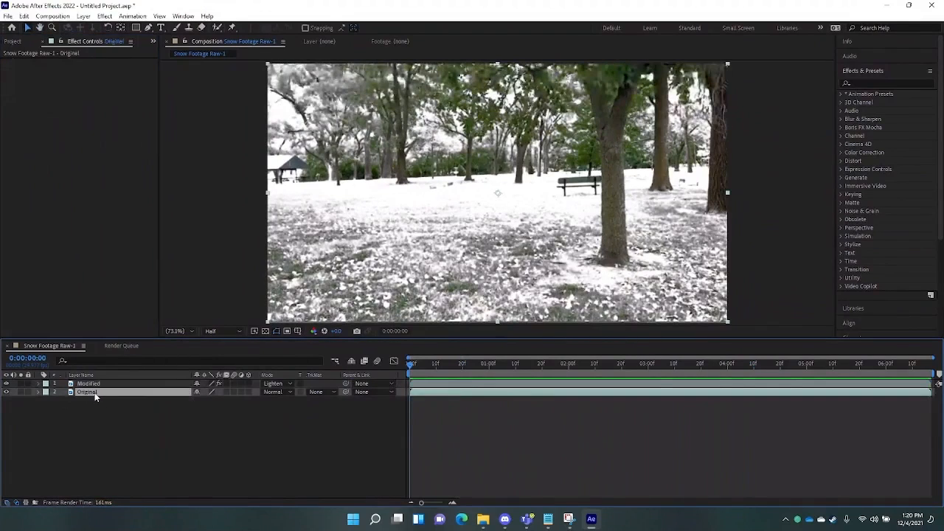
- Apply a Tint effect to the Original layer with Amount to Tint set to 35%
left_click(862, 73)
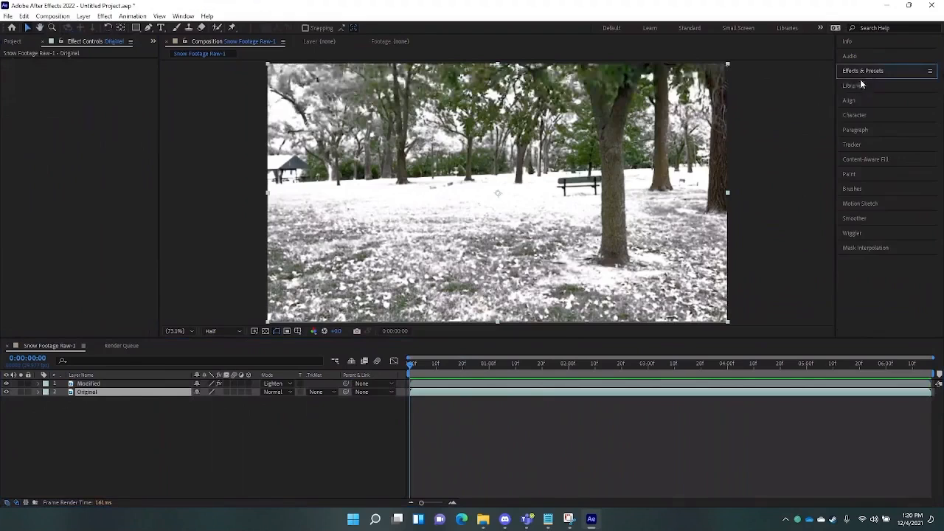
type("tint")
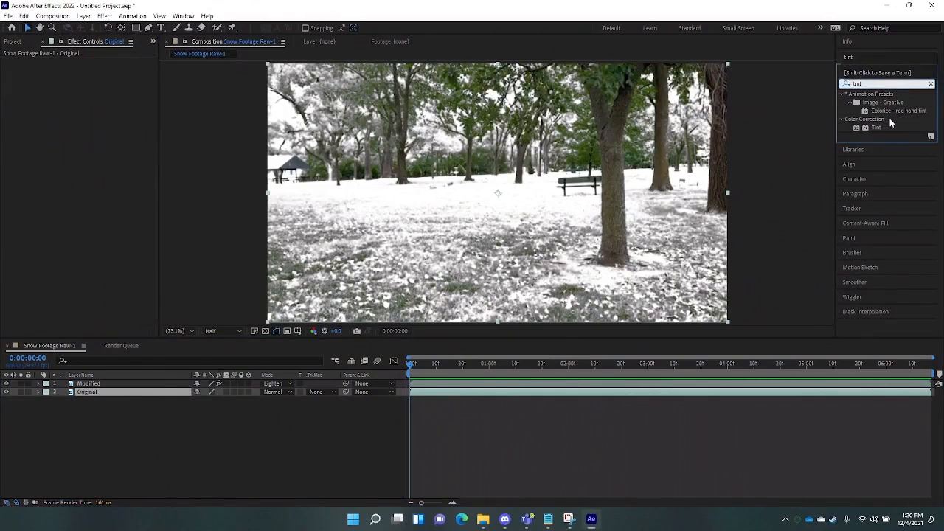
left_click_drag(876, 128, 127, 388)
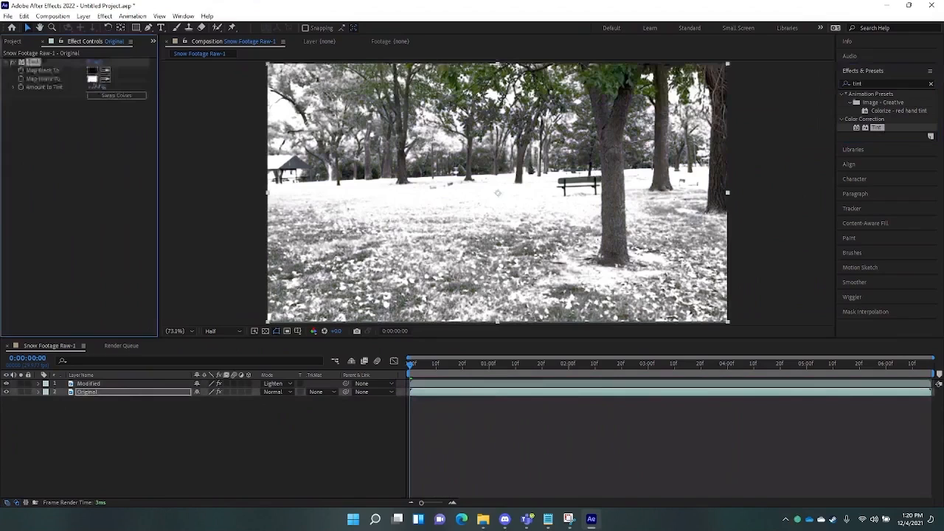
left_click(91, 88)
type("35")
key("Return")
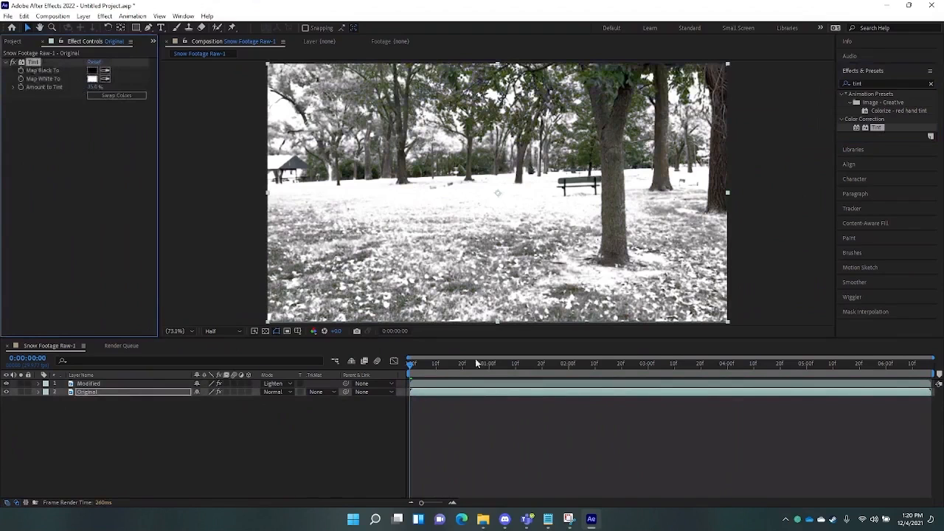
mouse_move(410, 363)
left_mouse_down()
mouse_move(421, 413)
mouse_move(835, 442)
mouse_move(564, 424)
mouse_move(436, 428)
mouse_move(724, 420)
mouse_move(889, 430)
mouse_move(739, 436)
mouse_move(406, 368)
left_mouse_up()
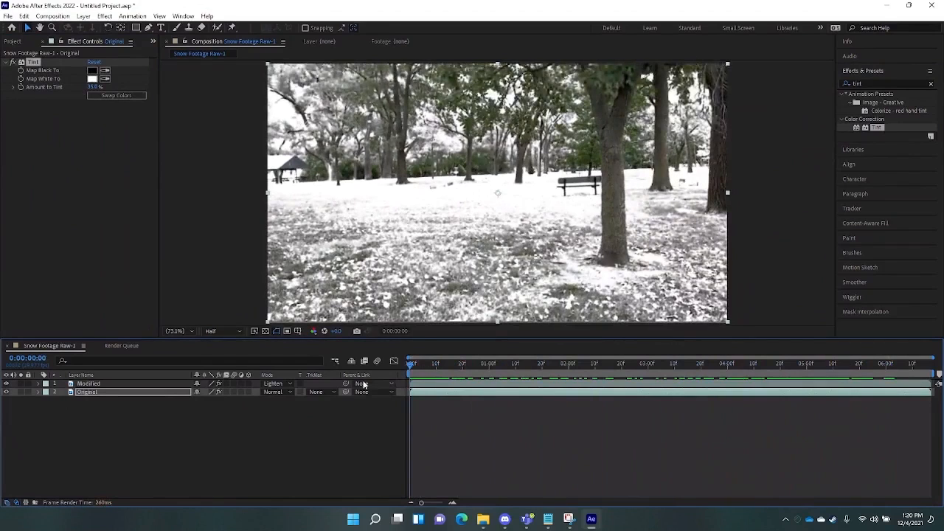
left_click(107, 385)
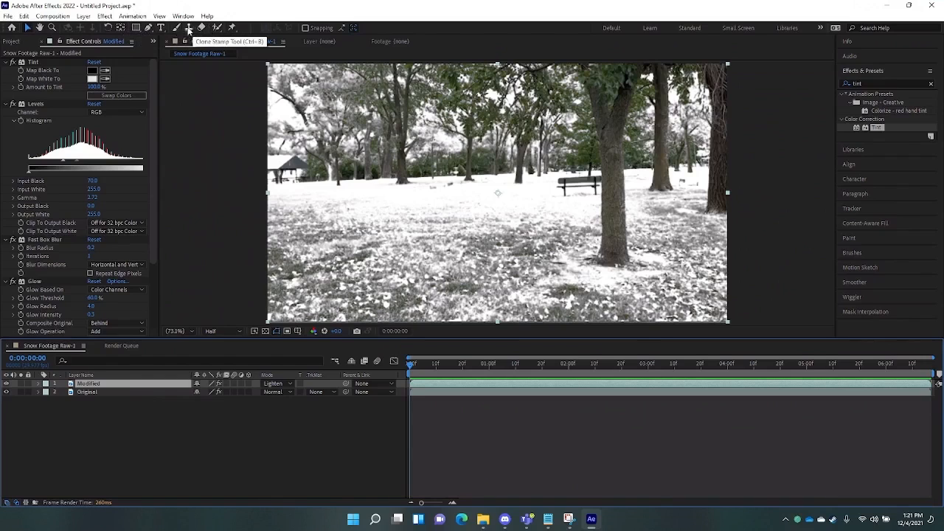
- Draw a rectangular mask over the treetops of the Modified layer, briefly testing Inverted
left_click(136, 27)
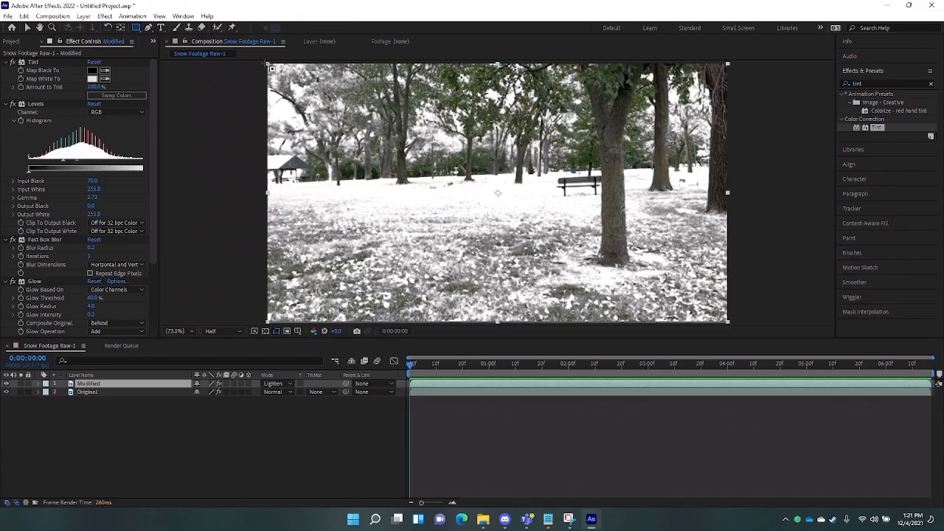
left_click_drag(267, 63, 745, 176)
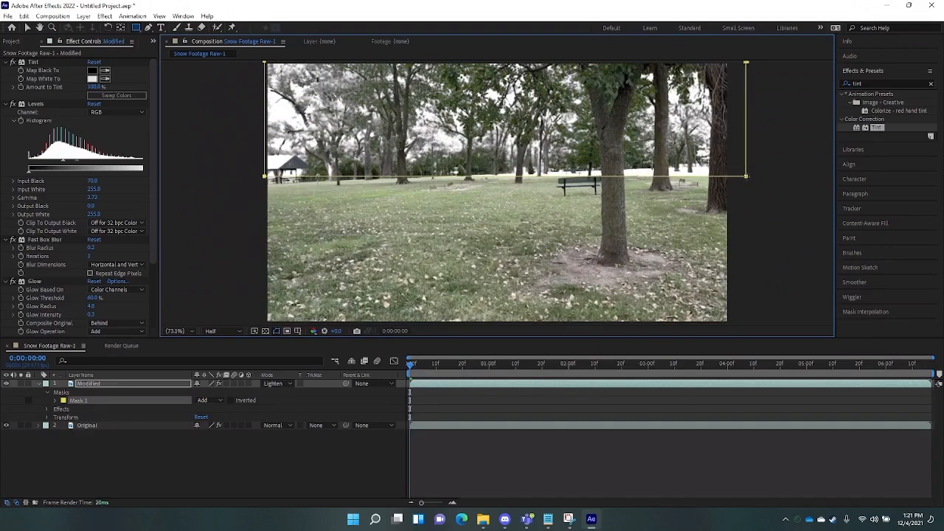
left_click_drag(746, 176, 740, 176)
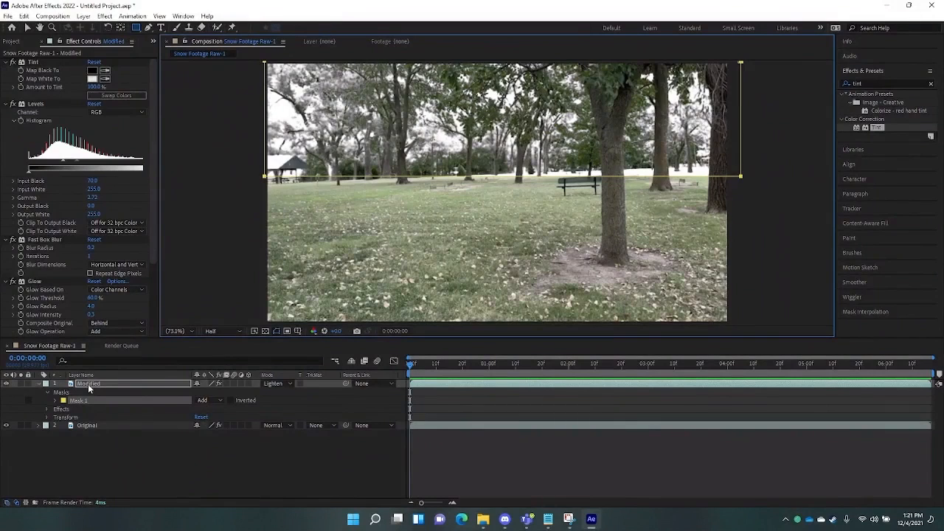
left_click(231, 401)
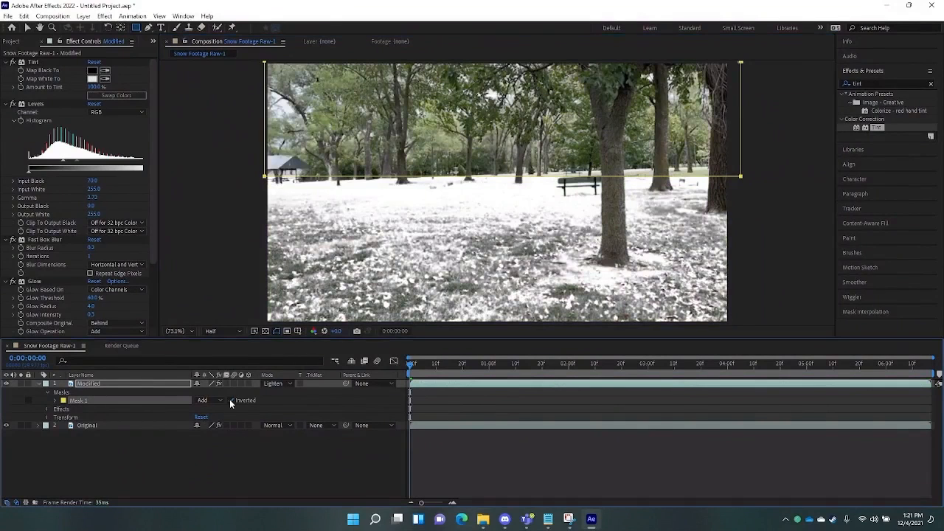
left_click(231, 400)
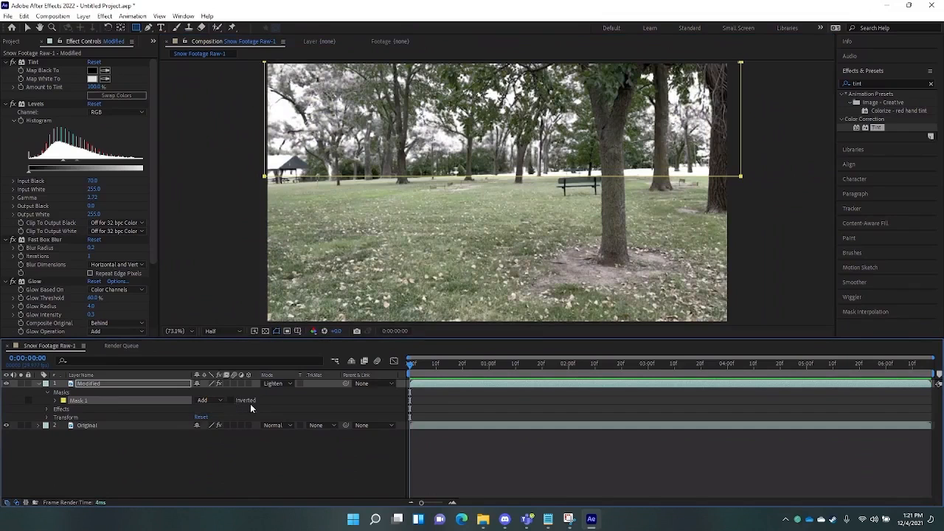
- Switch Mask 1's mode to Subtract and show its Mask Feather property
left_click(205, 404)
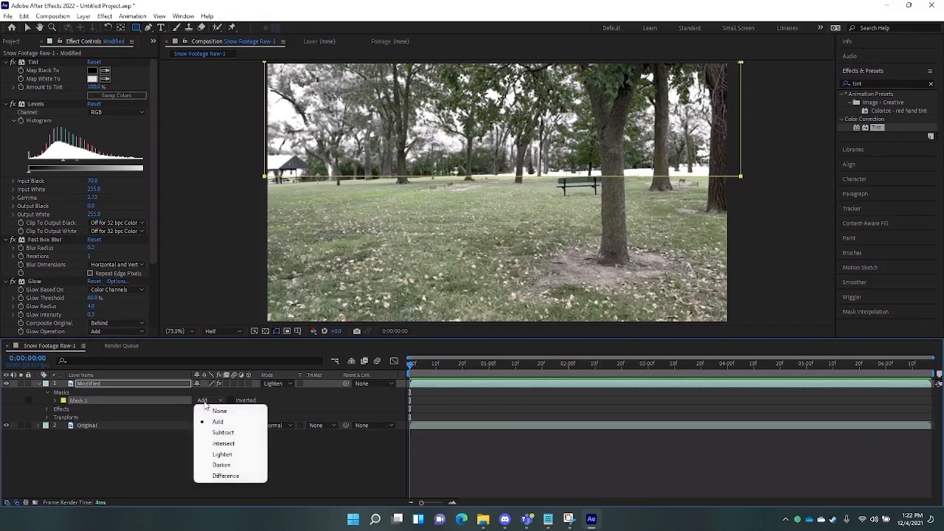
left_click(228, 432)
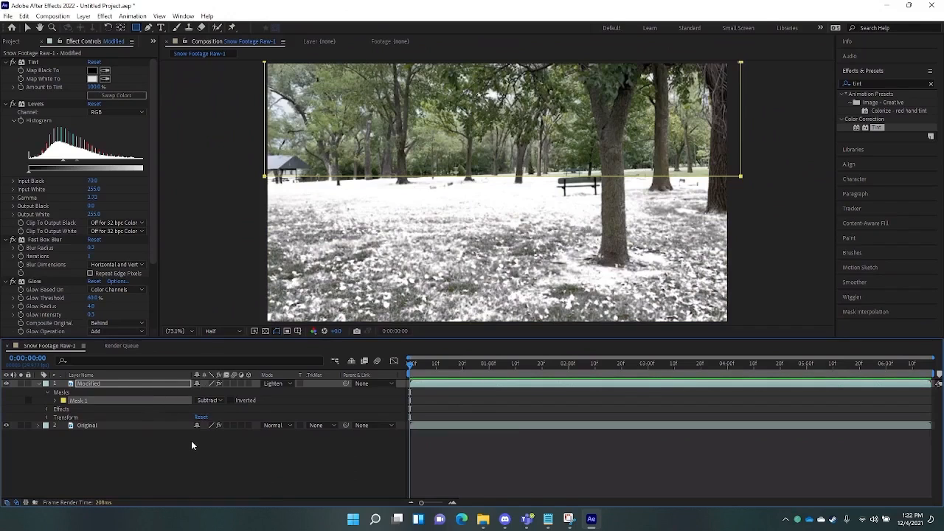
key("f")
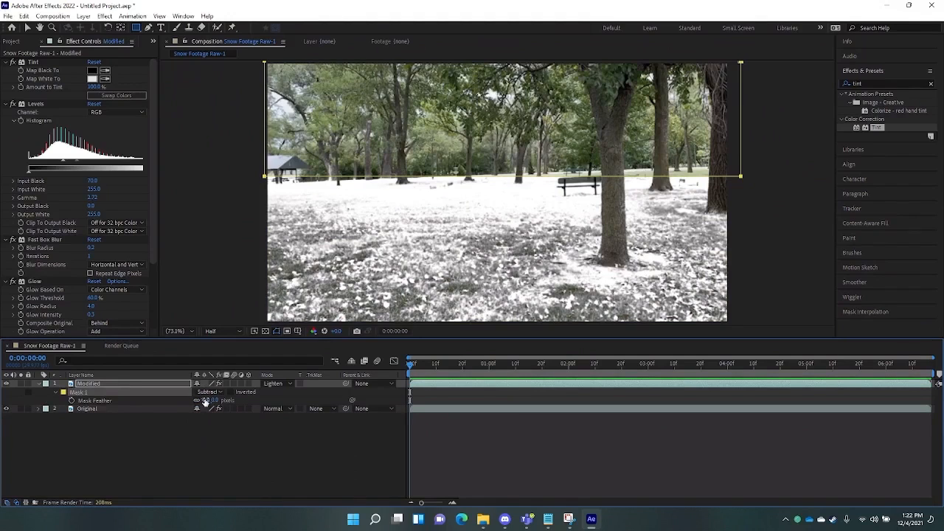
- Set Mask 1's feather to 2000 pixels
left_click_drag(205, 400, 544, 413)
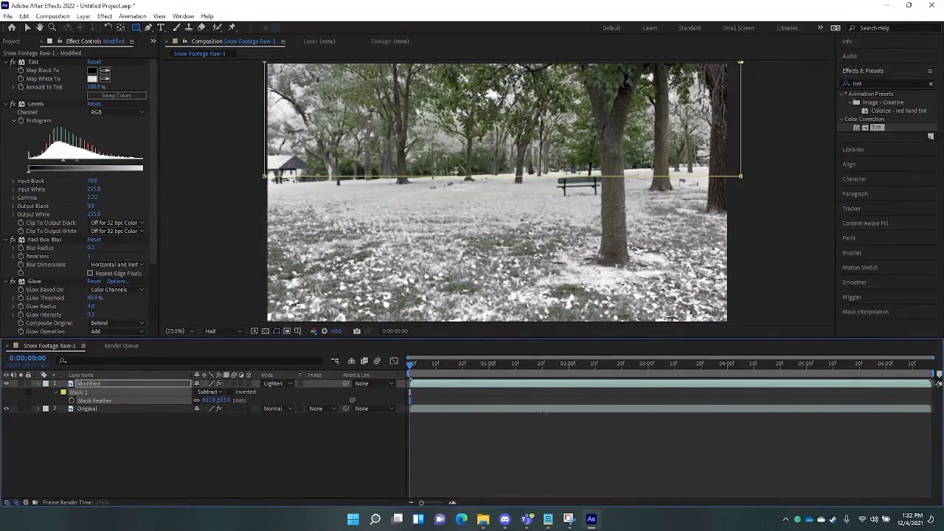
left_click_drag(608, 402, 789, 392)
left_click(211, 401)
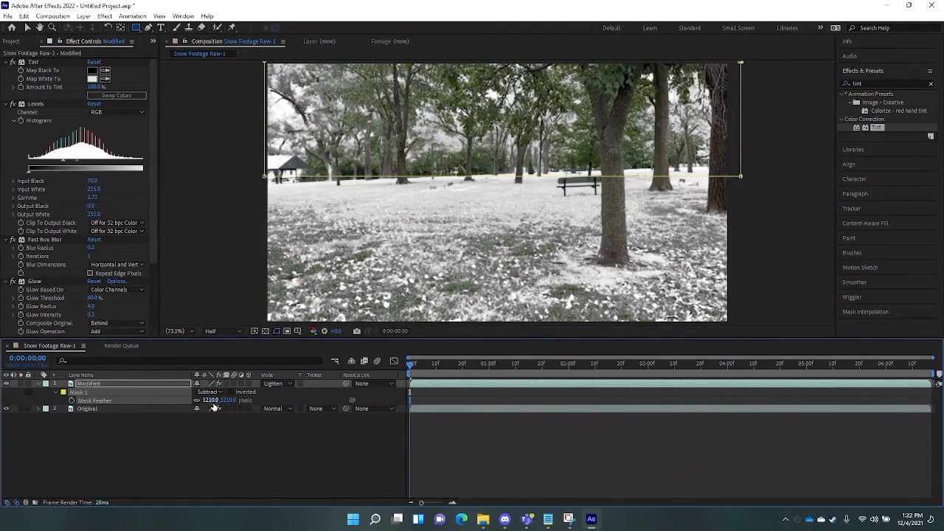
type("1179")
key("Return")
left_click_drag(197, 401, 903, 399)
left_click_drag(214, 407, 6, 418)
left_click(213, 401)
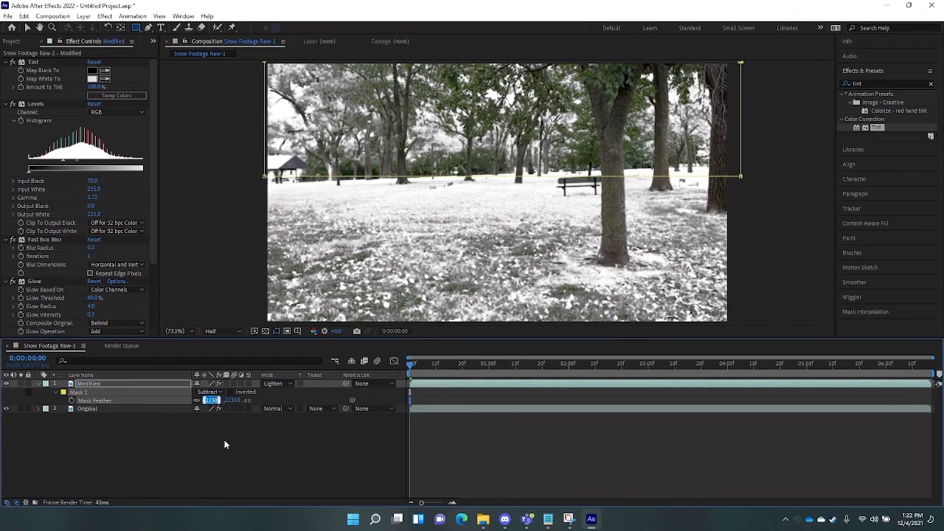
type("2000")
key("Return")
left_click_drag(413, 364, 816, 404)
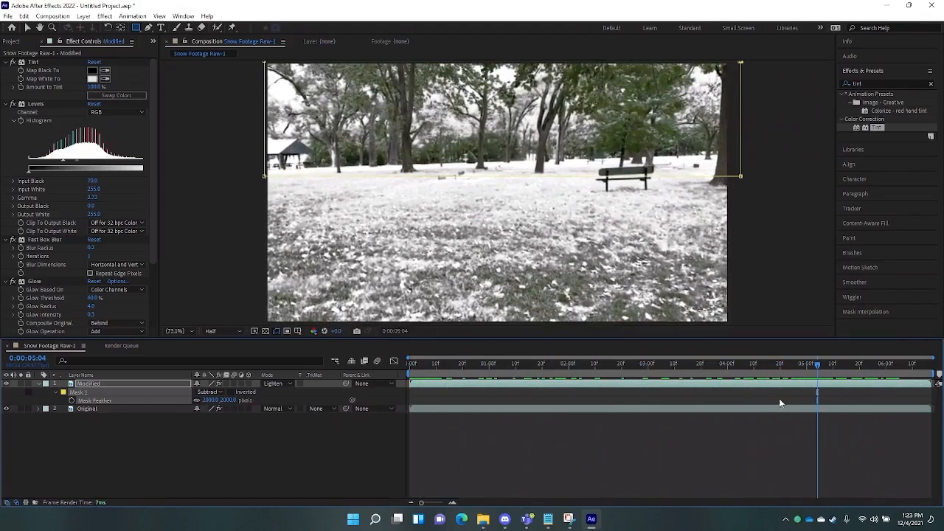
left_click_drag(778, 364, 844, 465)
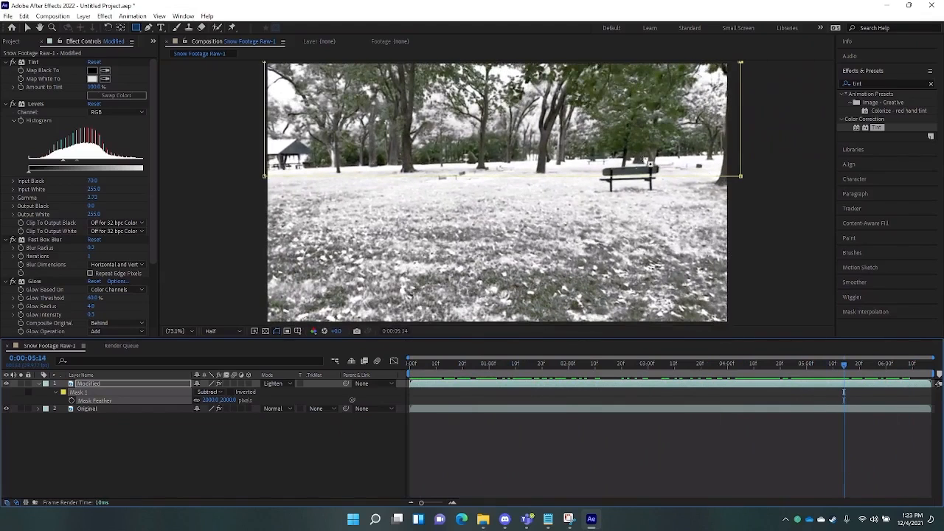
left_click(413, 368)
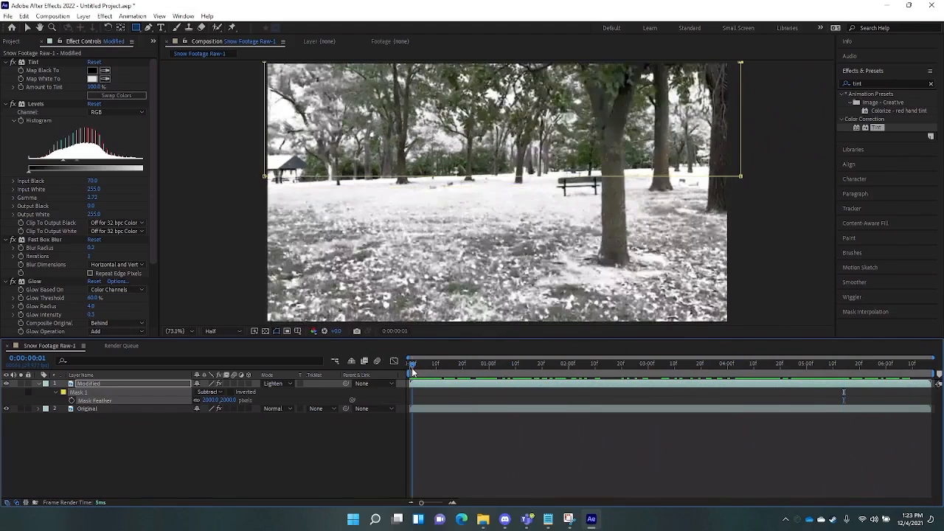
left_click_drag(413, 373, 409, 373)
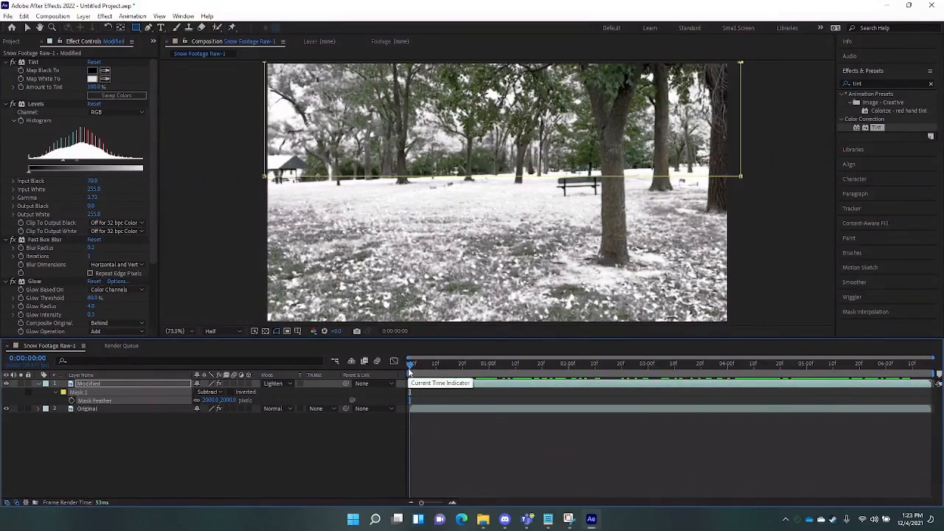
- Duplicate the Modified layer as Modified 2 and inspect its Mask 1
left_click(182, 432)
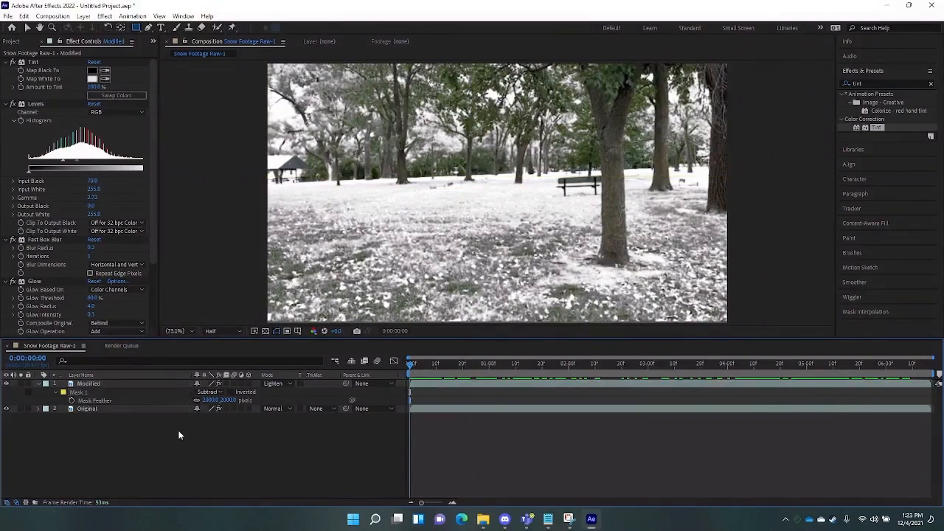
left_click(38, 383)
left_click(88, 383)
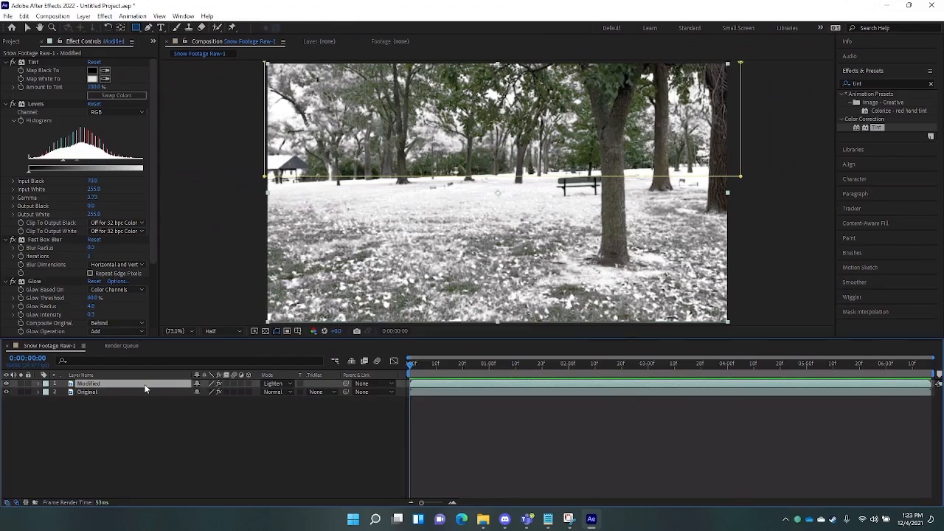
key("ctrl+d")
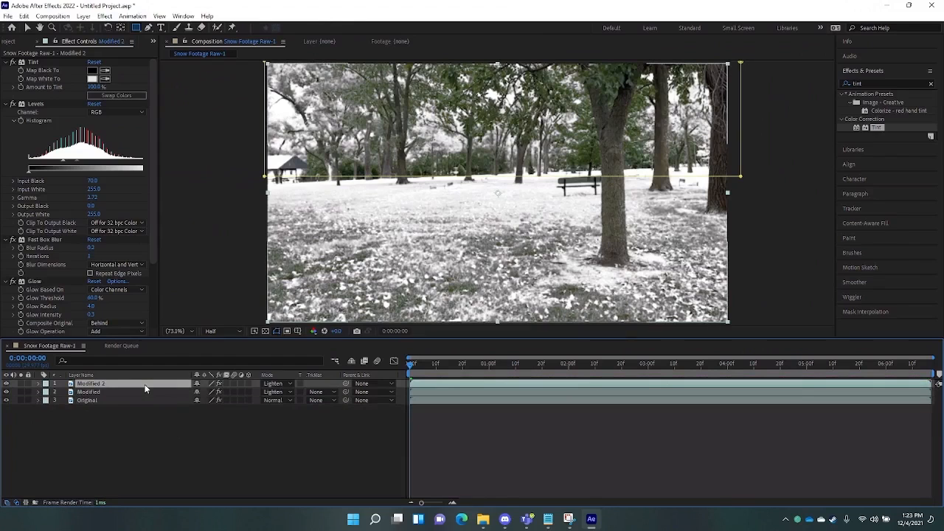
key("m")
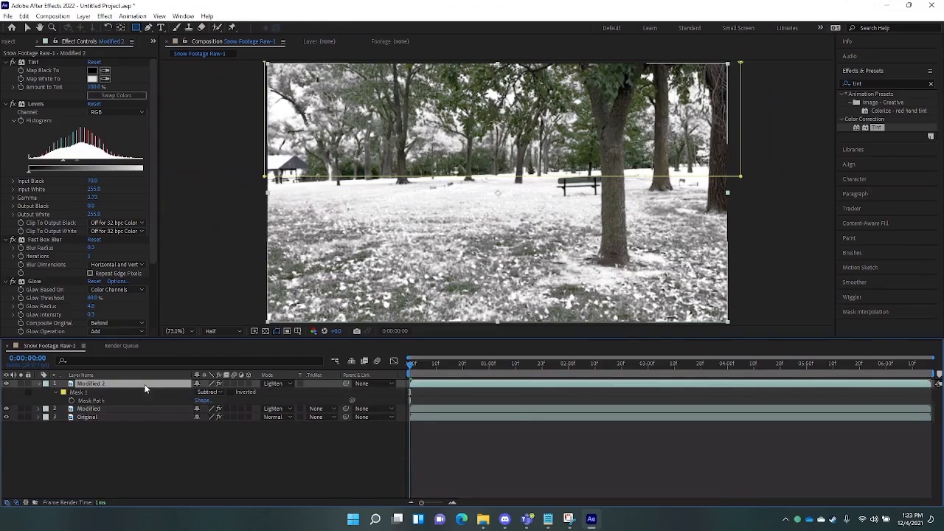
left_click(70, 393)
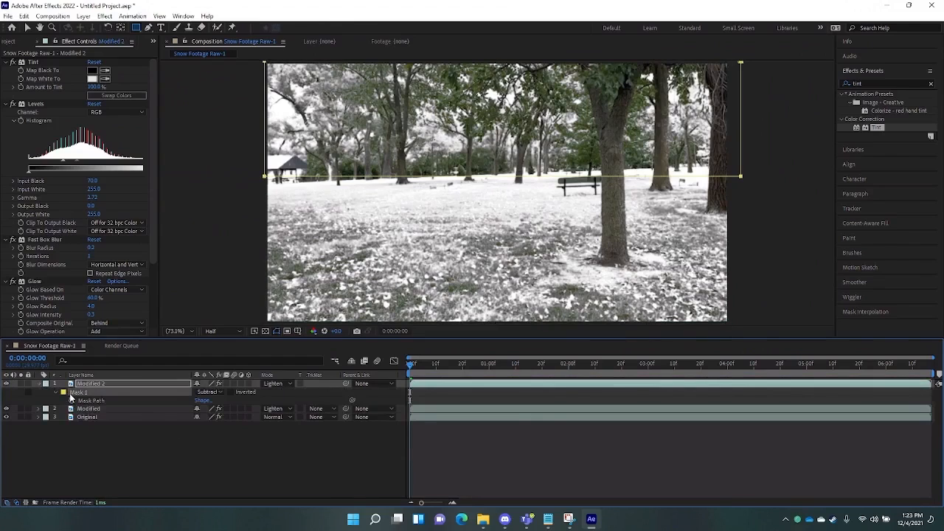
key("Delete")
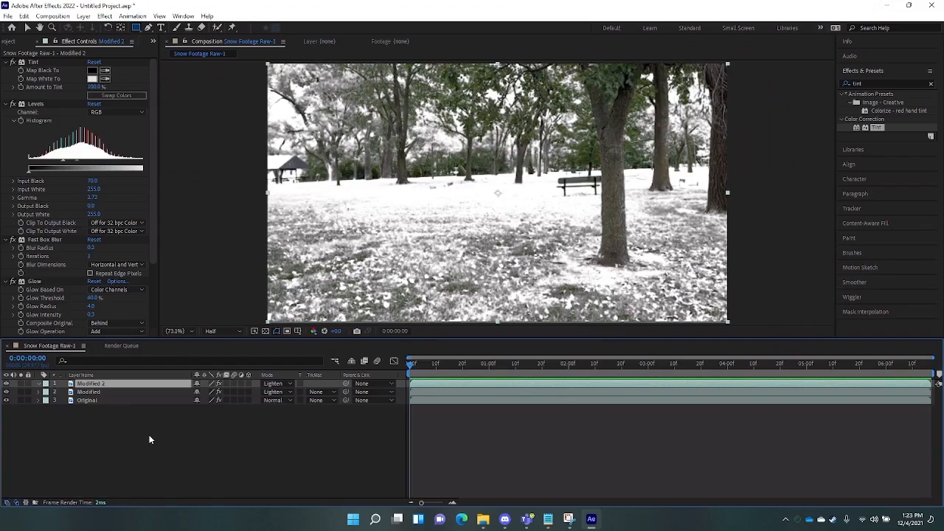
- Duplicate Original as Original 2 and set its Tint Amount to Tint to 100%
left_click(96, 399)
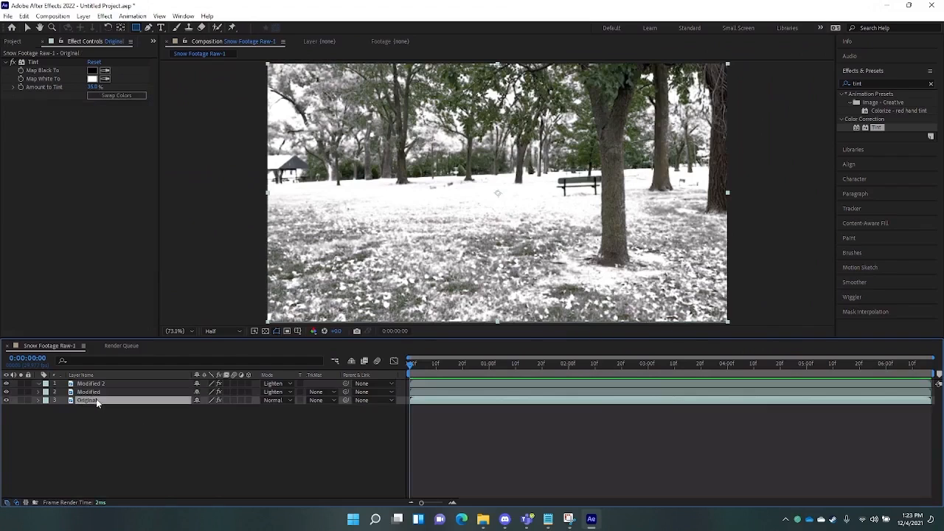
key("ctrl+d")
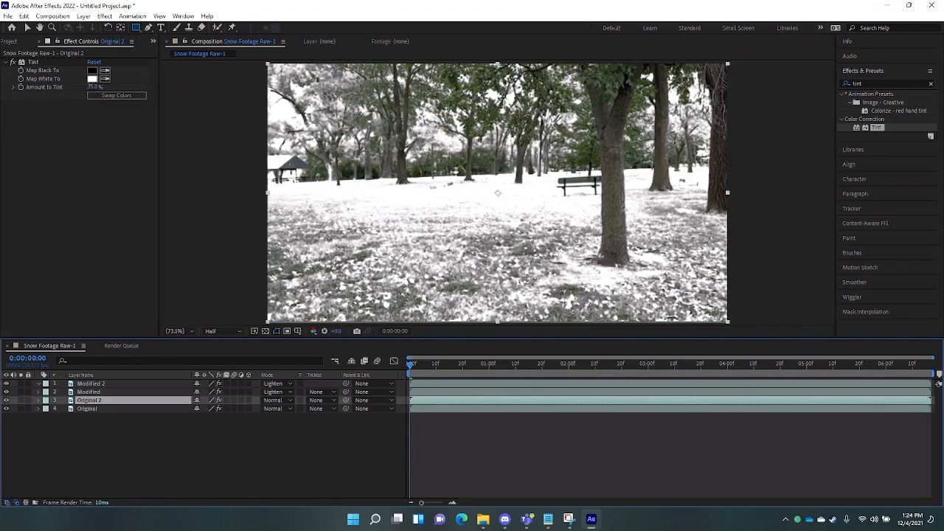
left_click(93, 87)
type("100")
key("Return")
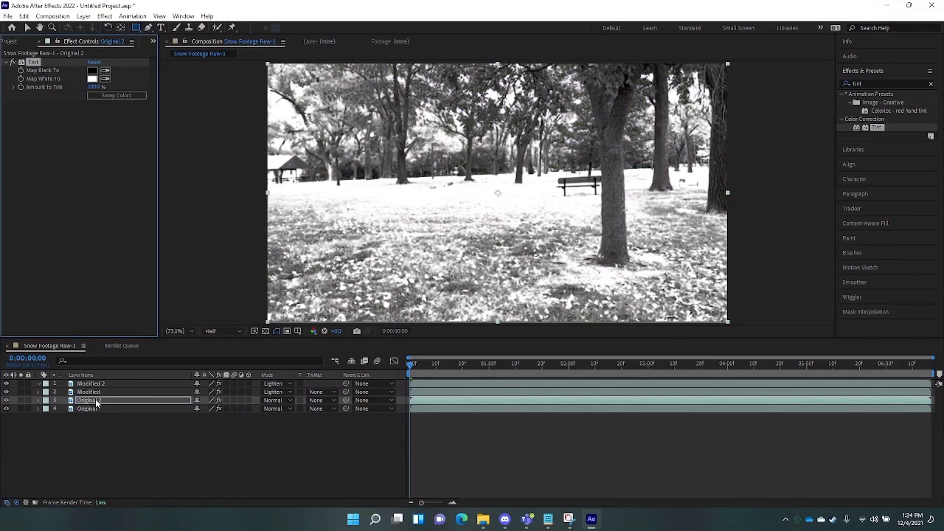
- Move Original 2 above Modified and apply a Levels effect to it
left_click_drag(96, 402, 99, 390)
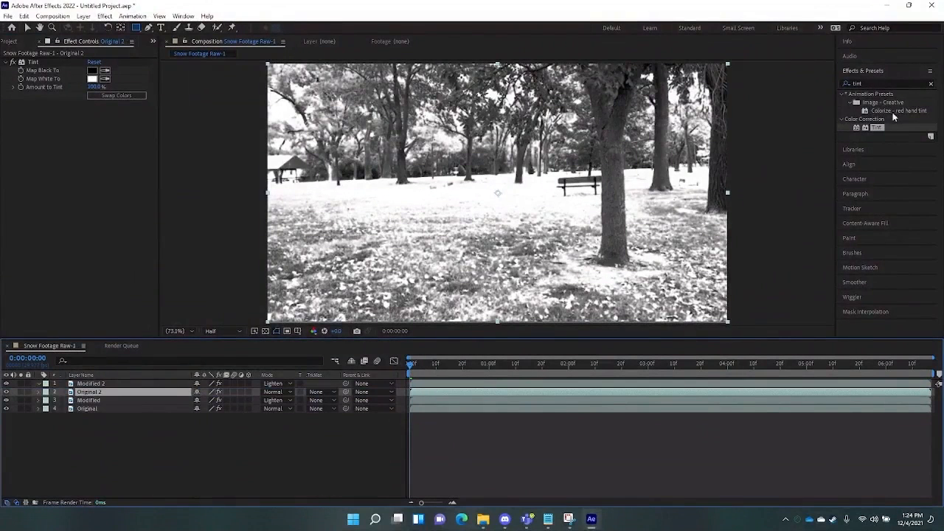
left_click(881, 83)
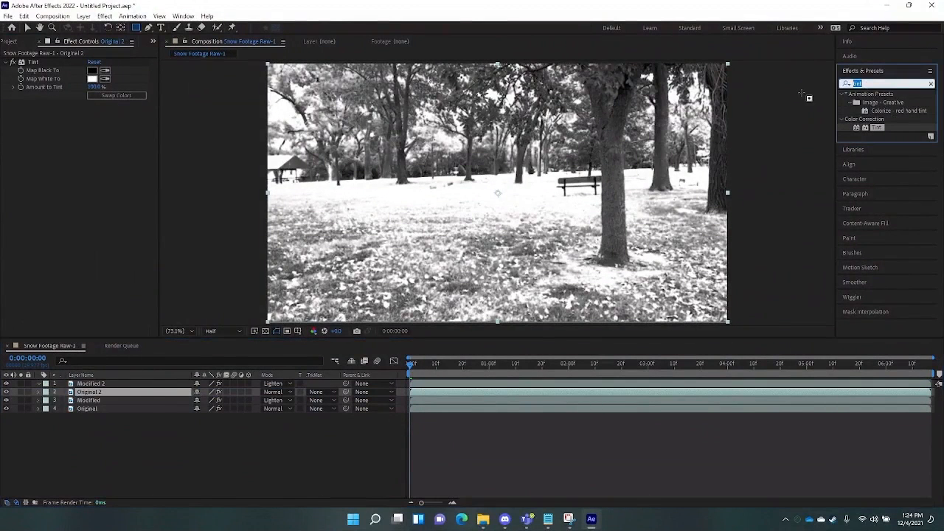
type("level")
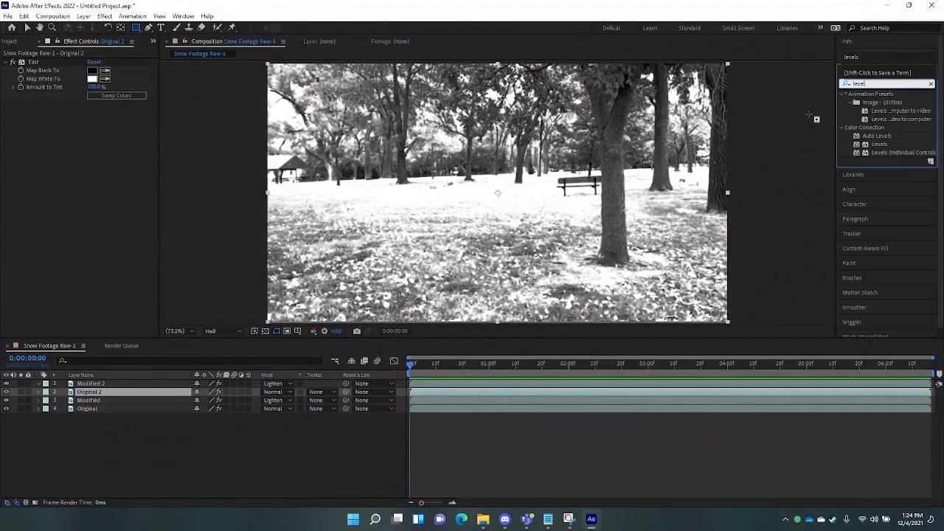
left_click_drag(878, 144, 87, 398)
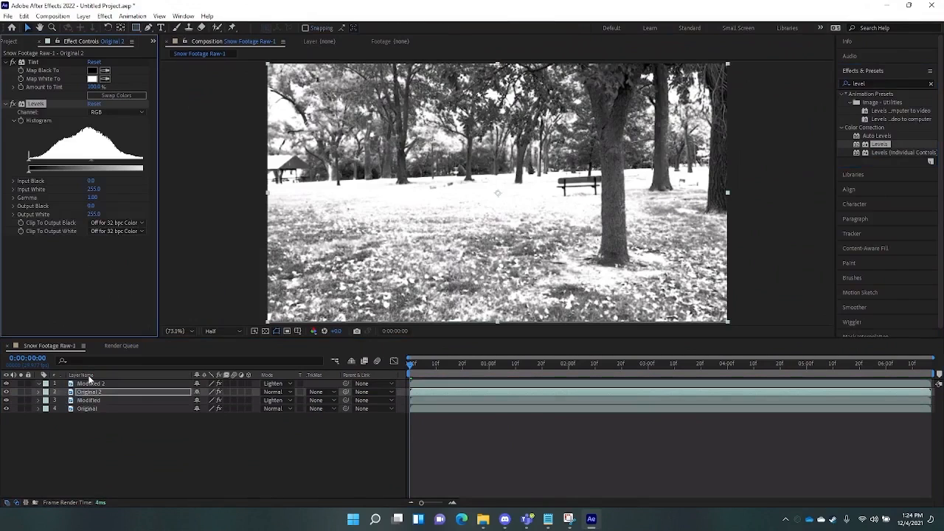
- Push Levels Input Black to about 235, soloing Original 2 to check the highlights
left_click_drag(28, 169, 92, 169)
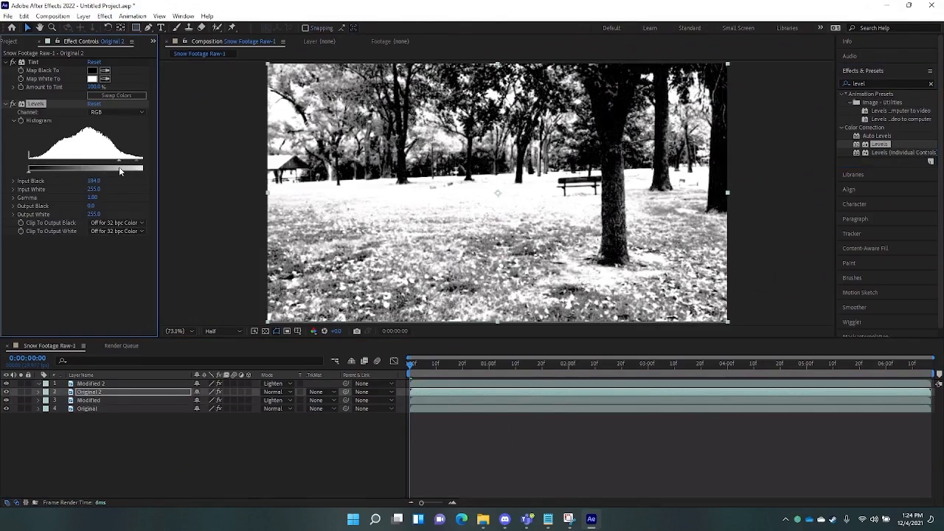
left_click_drag(31, 152, 159, 152)
left_click_drag(146, 170, 144, 169)
left_click(20, 393)
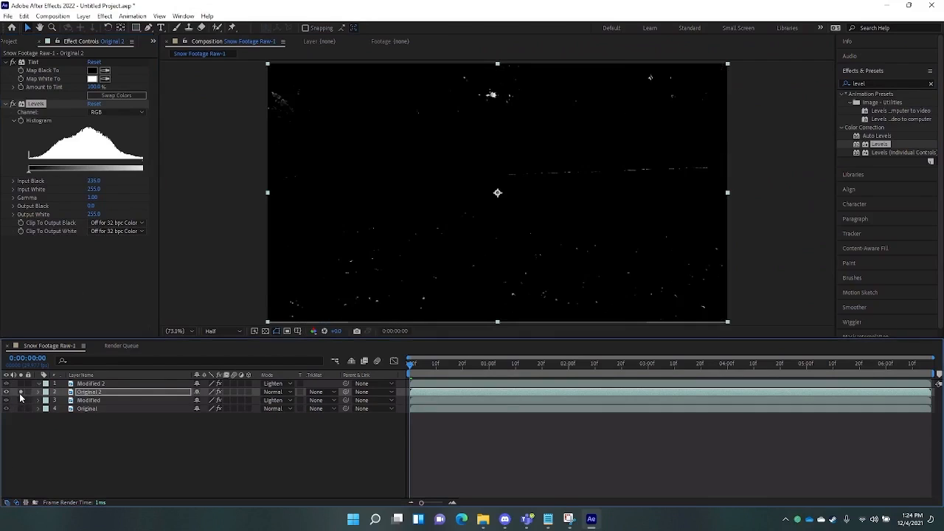
left_click(20, 395)
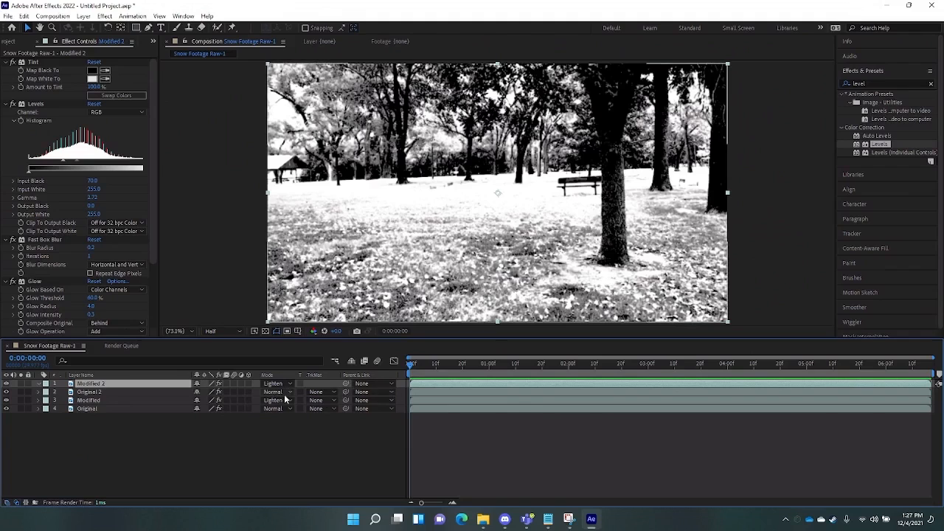
- Set Original 2's track matte to Luma Inverted Matte from Modified 2
left_click(95, 393)
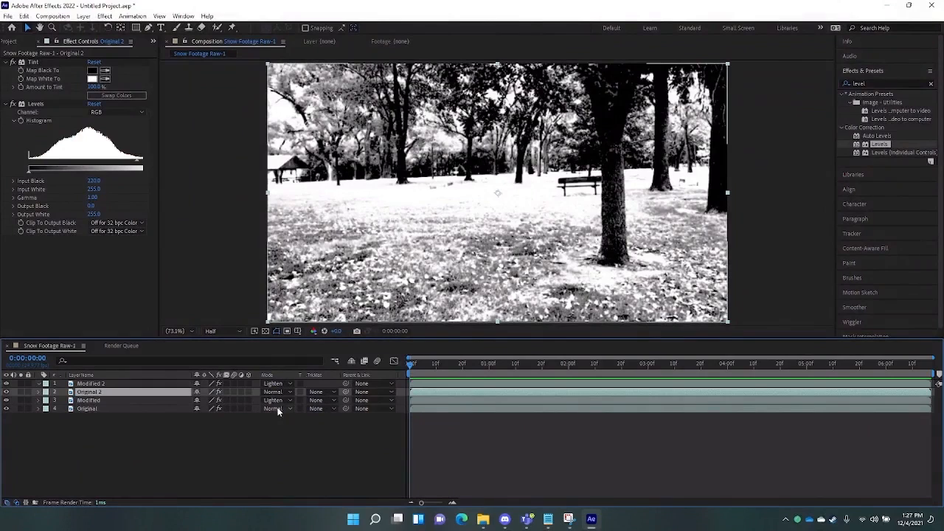
left_click(329, 392)
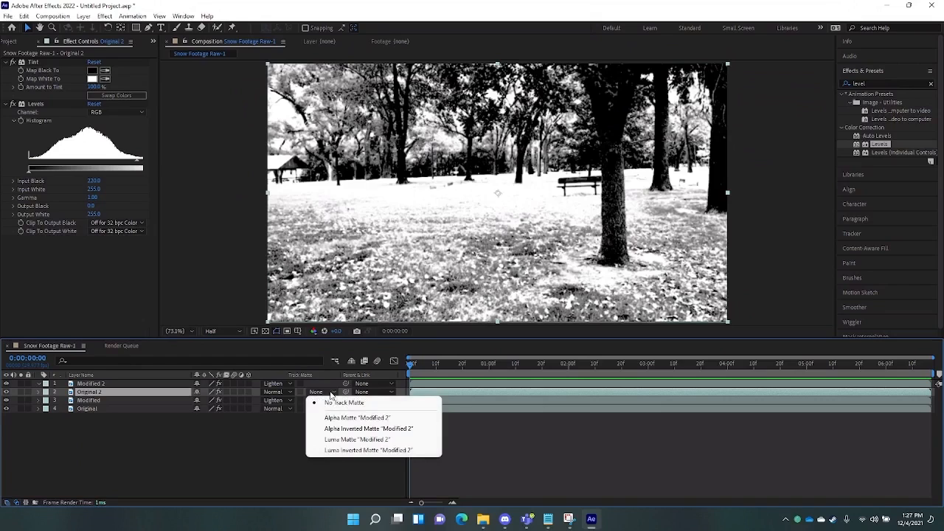
left_click(351, 450)
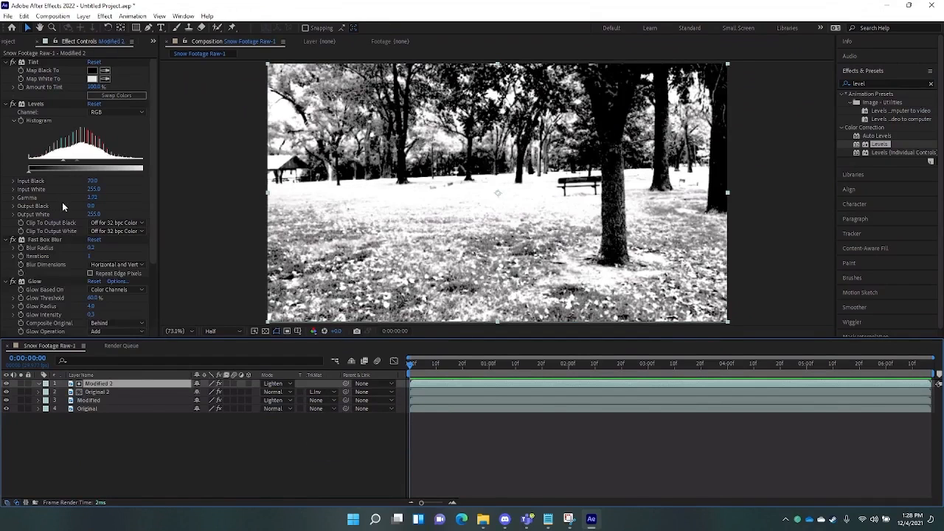
- Delete the Glow effect from Modified 2
scroll(62, 203, "down", 3)
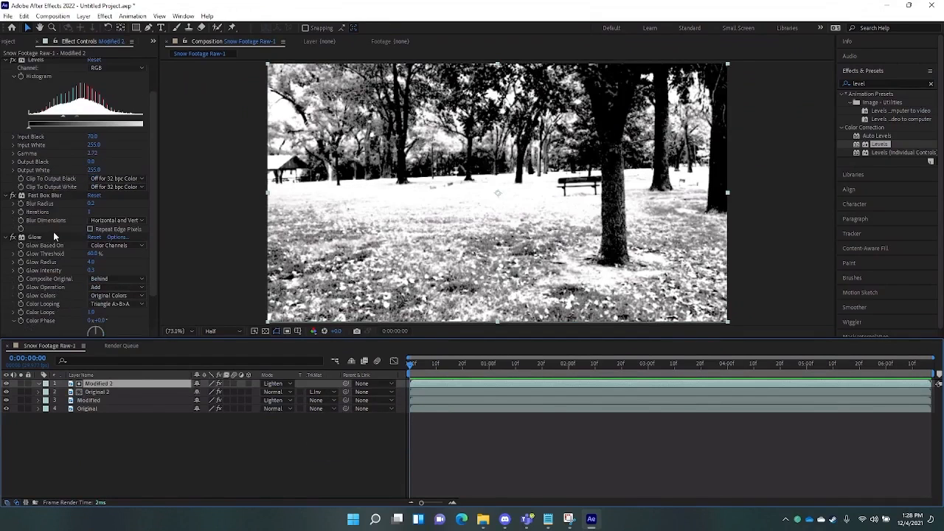
left_click(34, 238)
key("Delete")
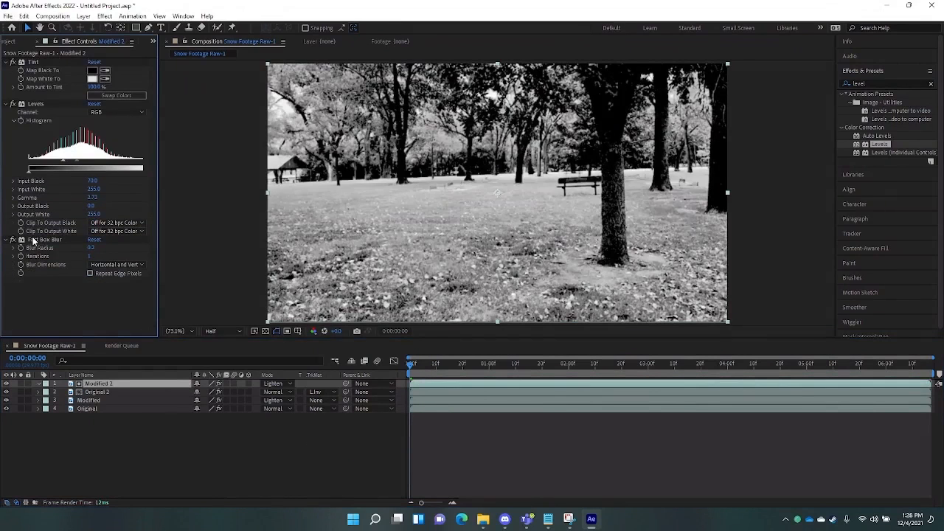
left_click(410, 366)
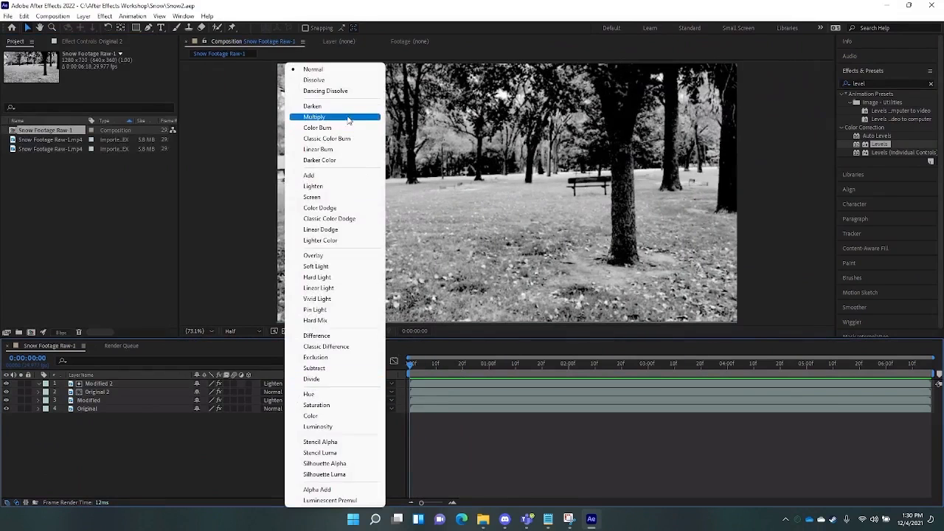
- Switch Original 2 to Lighten blend mode and play and scrub the preview
left_click(341, 187)
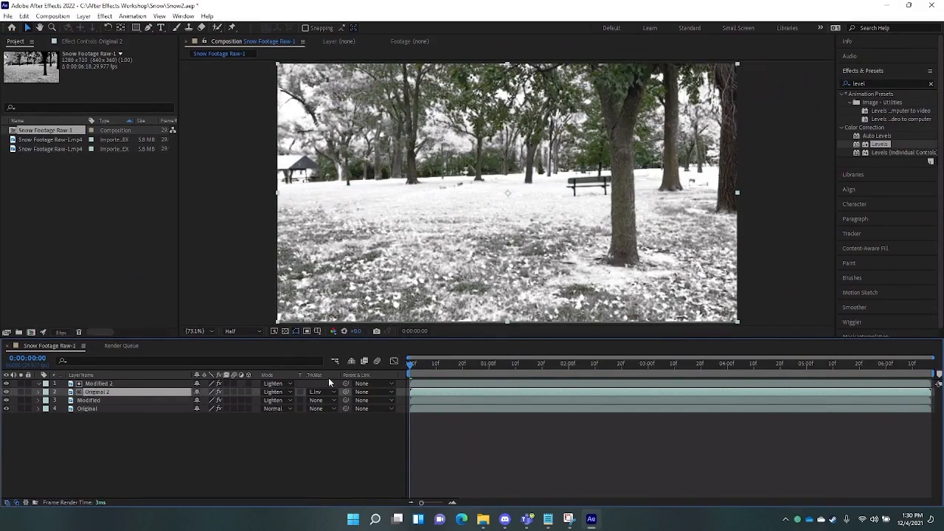
key("space")
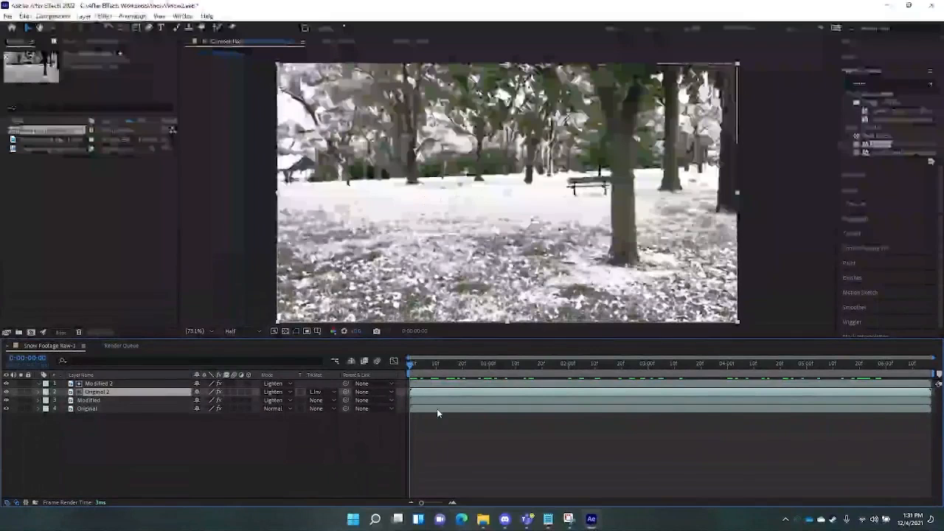
key("space")
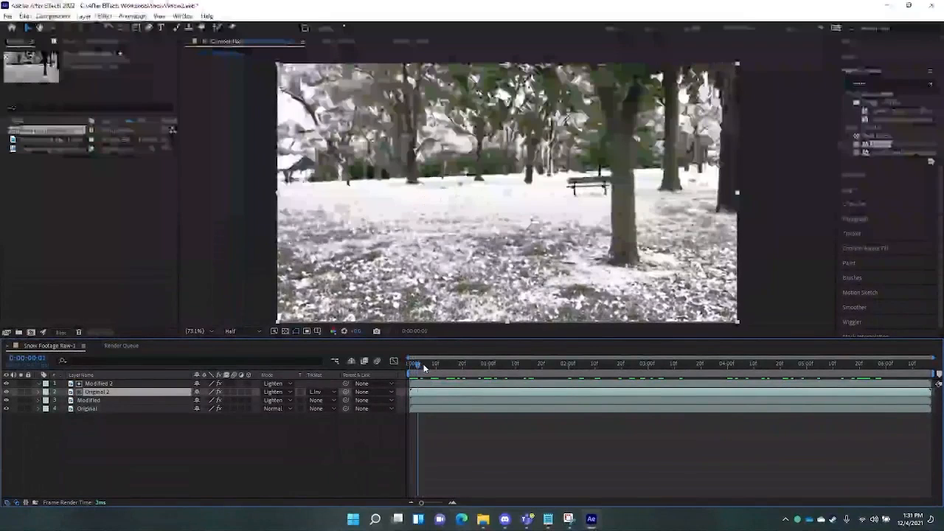
left_click(413, 366)
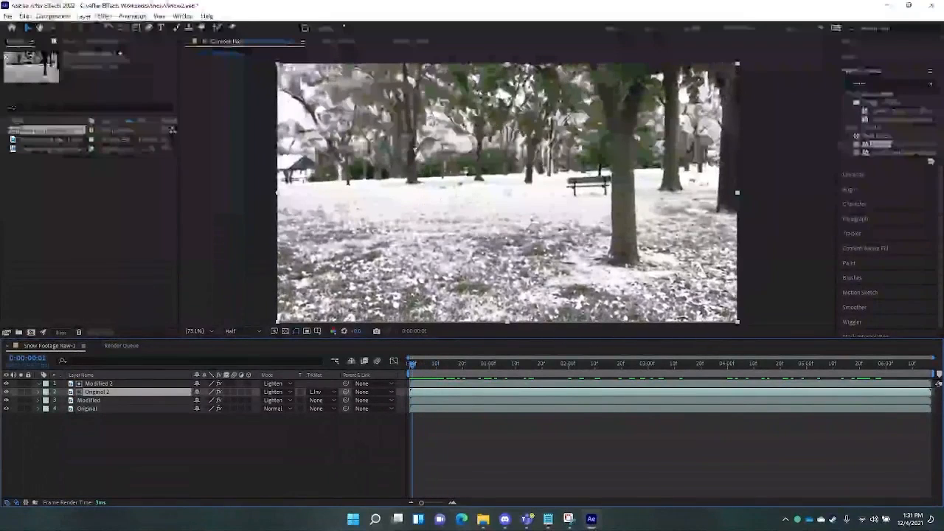
left_click(411, 361)
left_click_drag(414, 364, 357, 391)
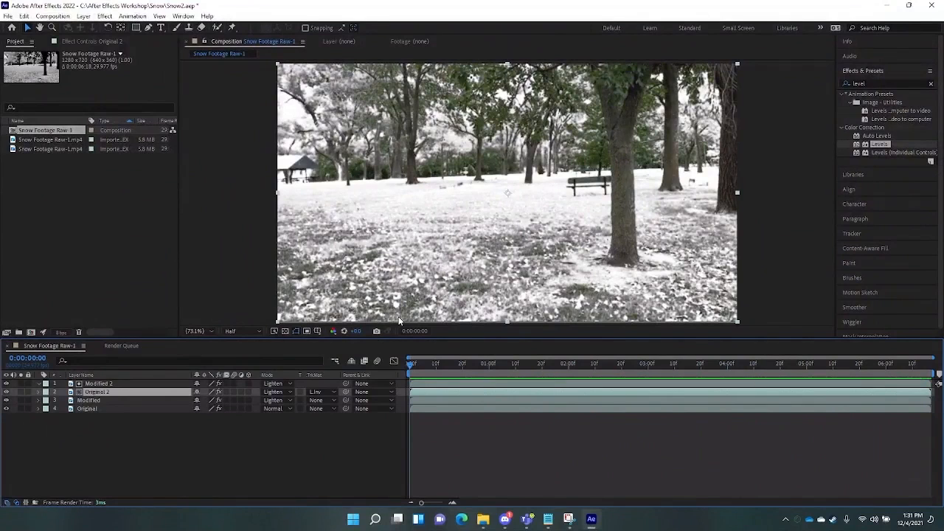
- Create a new white solid layer, White Solid 1
left_click(83, 15)
mouse_move(110, 27)
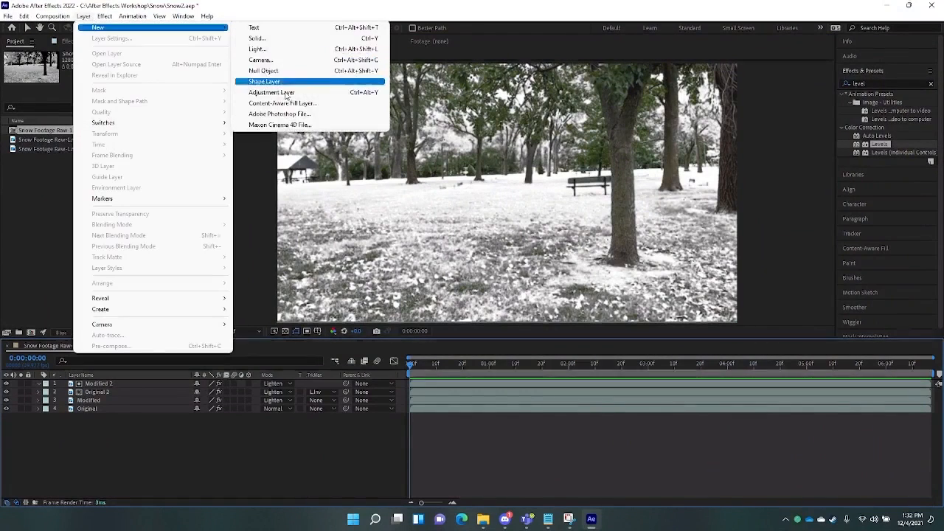
left_click(291, 39)
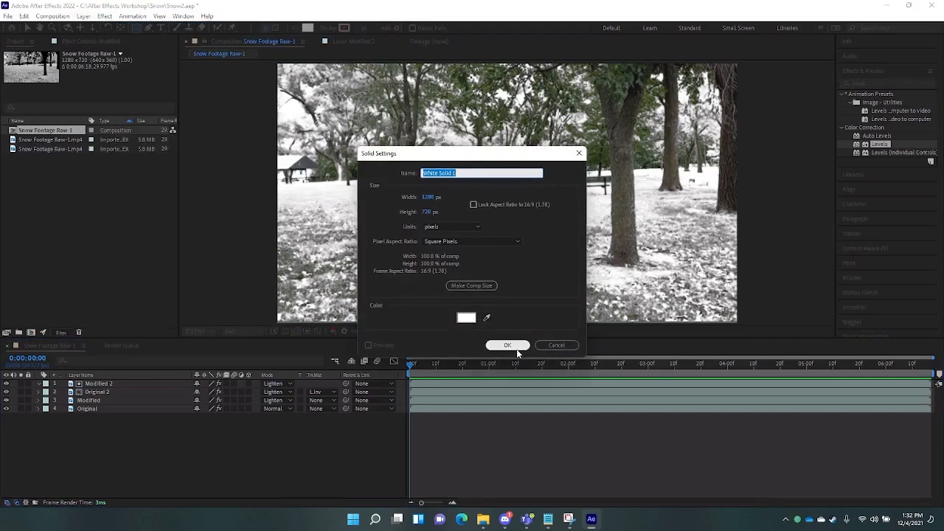
left_click(516, 347)
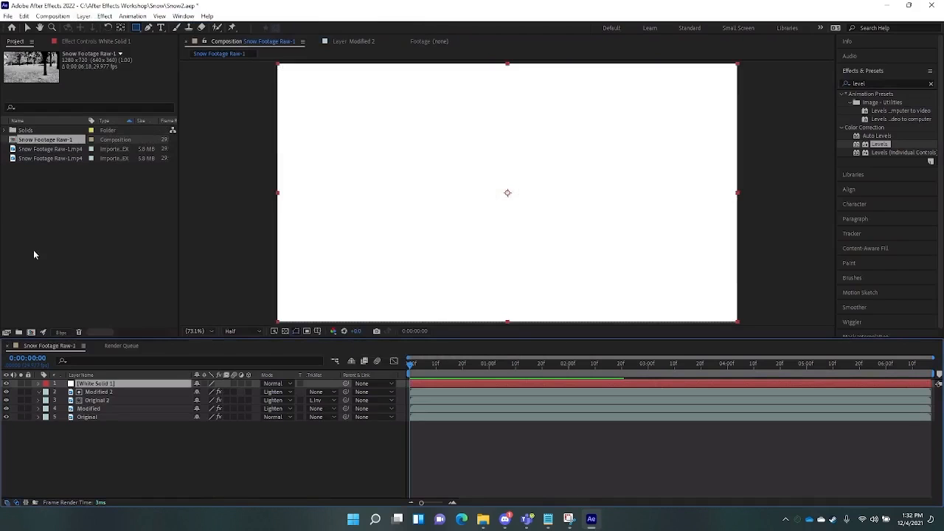
- Draw a rectangular mask on the white solid over the sky and feather it to 998 pixels
left_click_drag(273, 65, 745, 184)
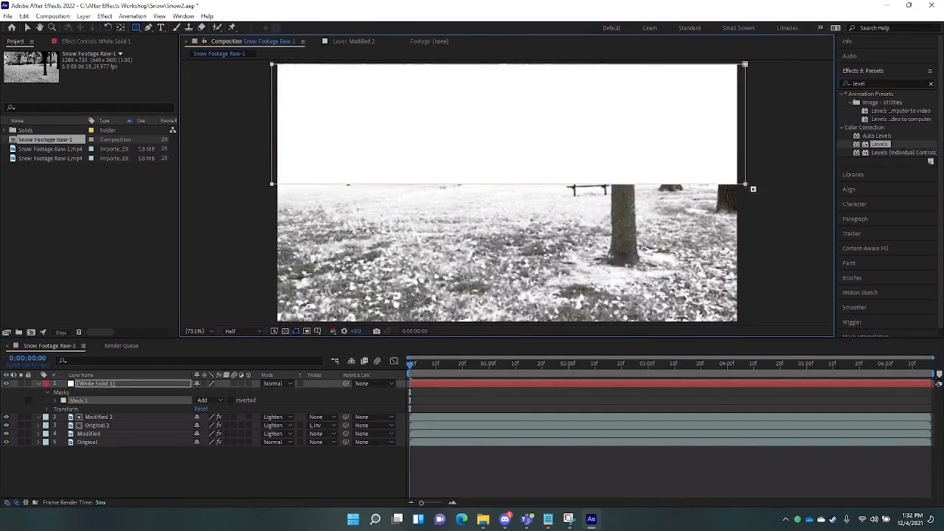
key("f")
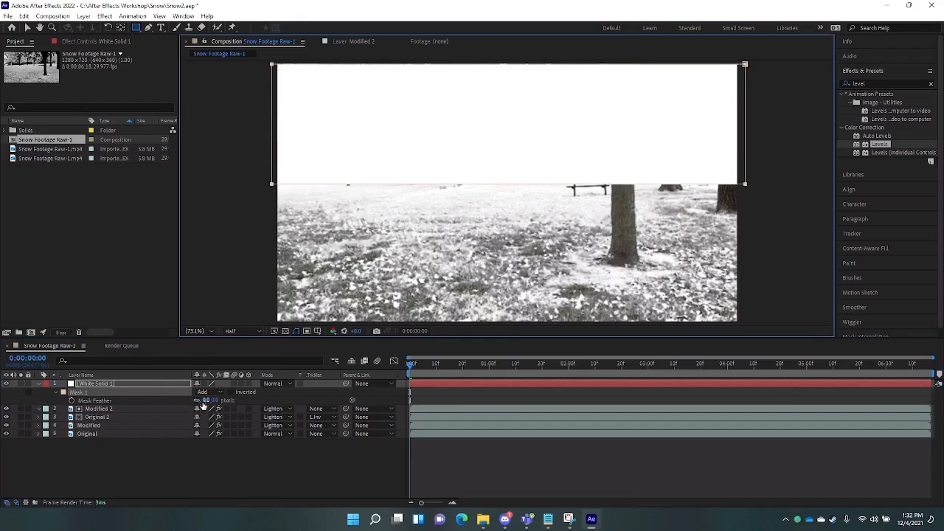
left_click_drag(204, 404, 716, 419)
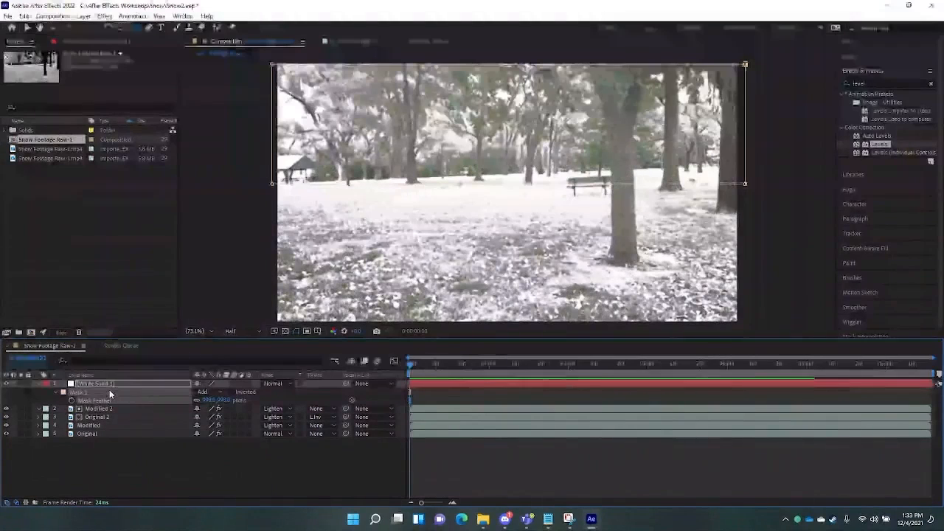
- Rename White Solid 1 to 'Fog'
left_click(128, 384)
key("Return")
type("Fog")
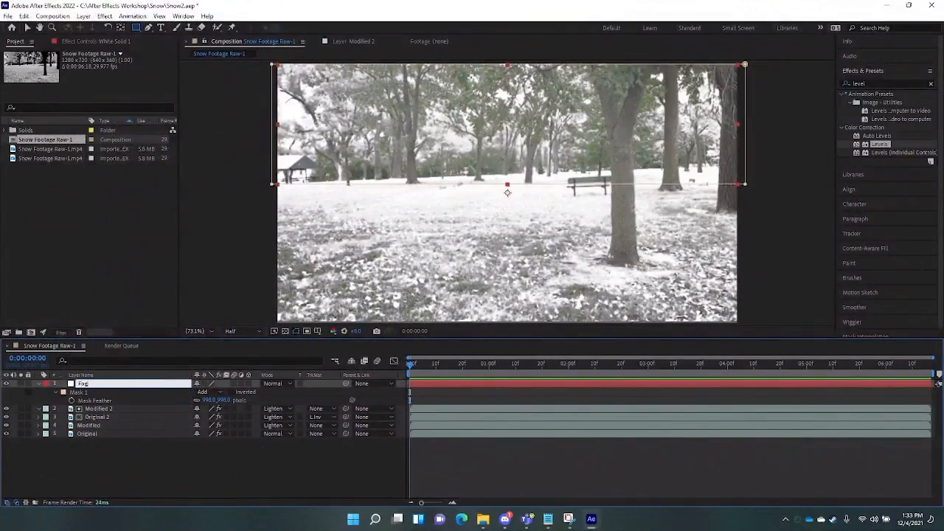
key("Return")
- Move Modified 2 above Fog and set Fog's track matte to Luma Matte
left_click(106, 417)
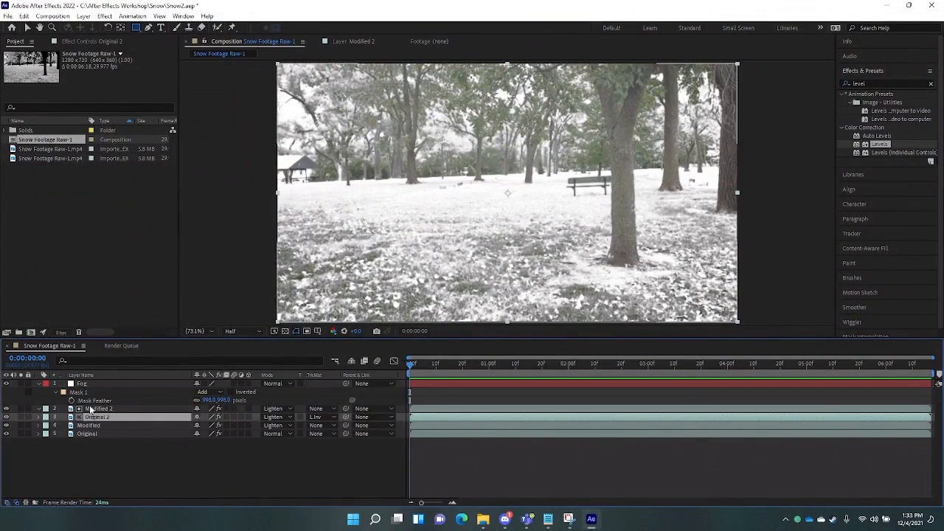
left_click(90, 410)
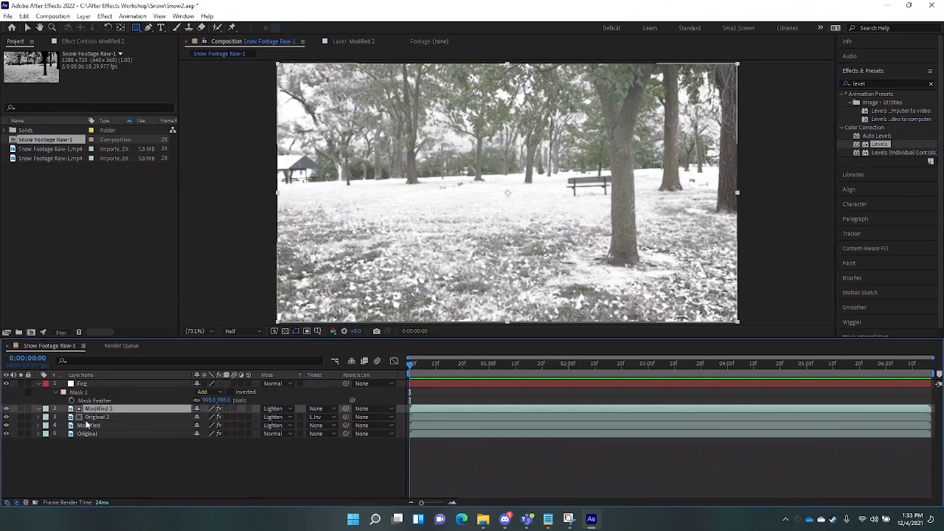
left_click(87, 419)
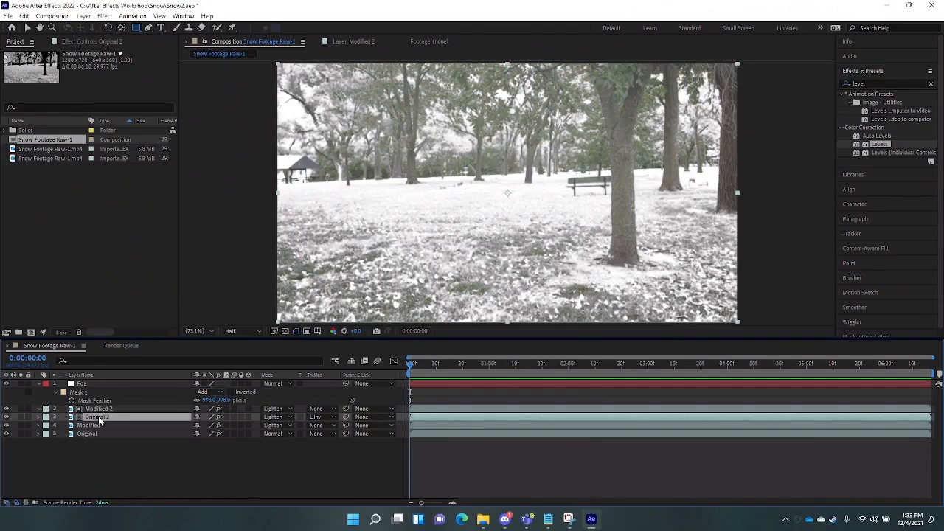
left_click_drag(98, 418, 106, 381)
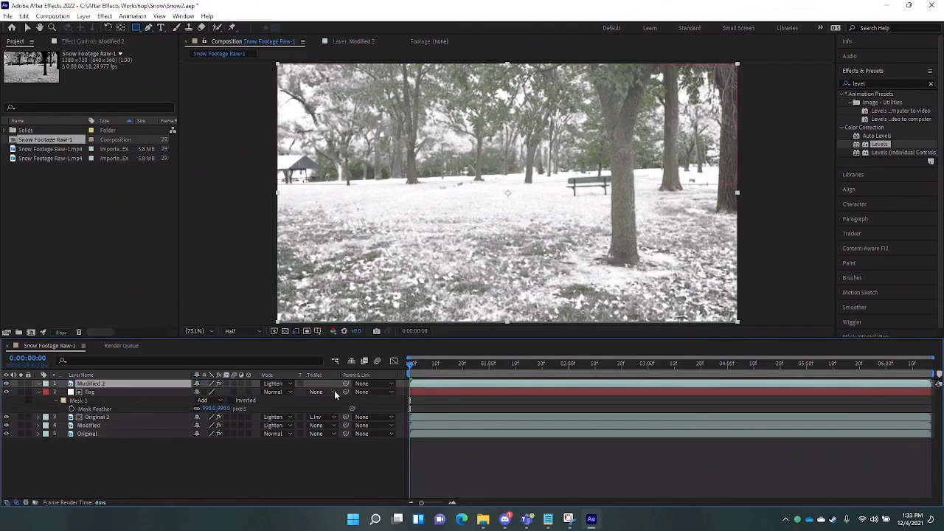
left_click(334, 391)
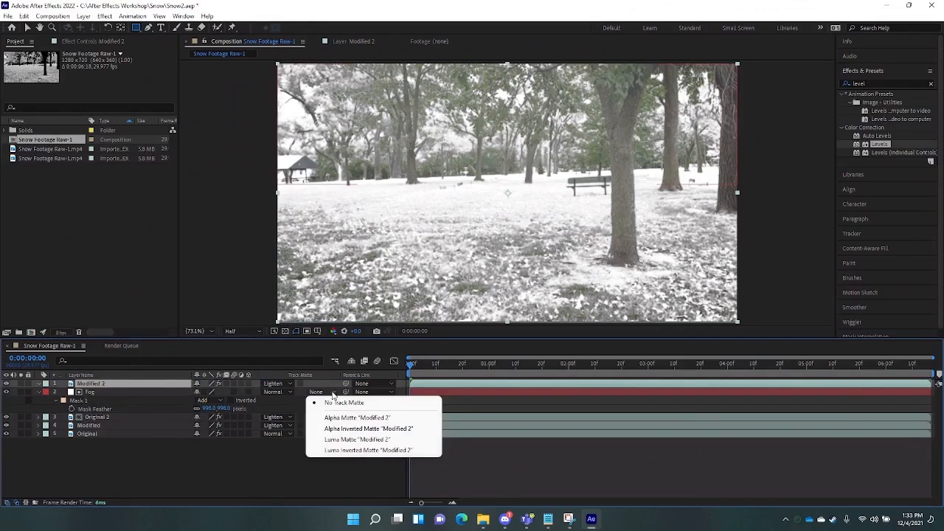
left_click(363, 439)
left_click(472, 392)
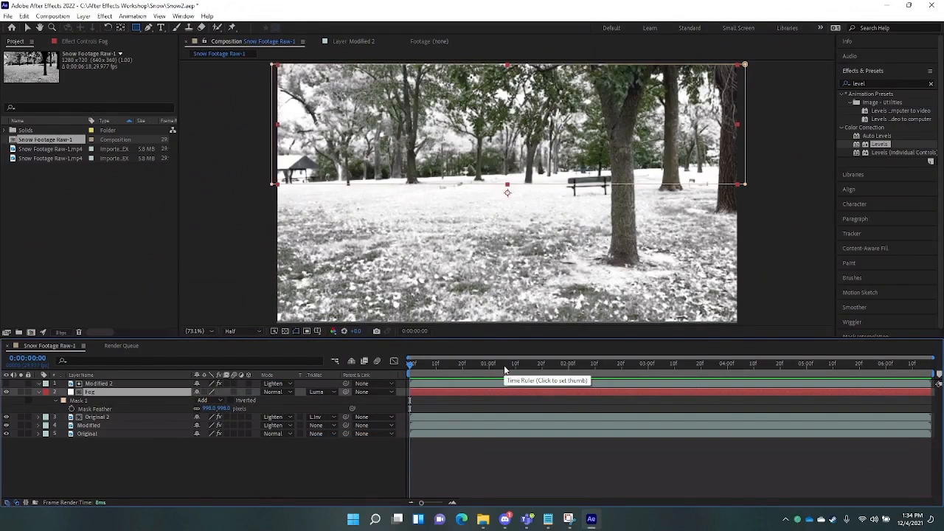
- Play the composition preview and return to the start
key("space")
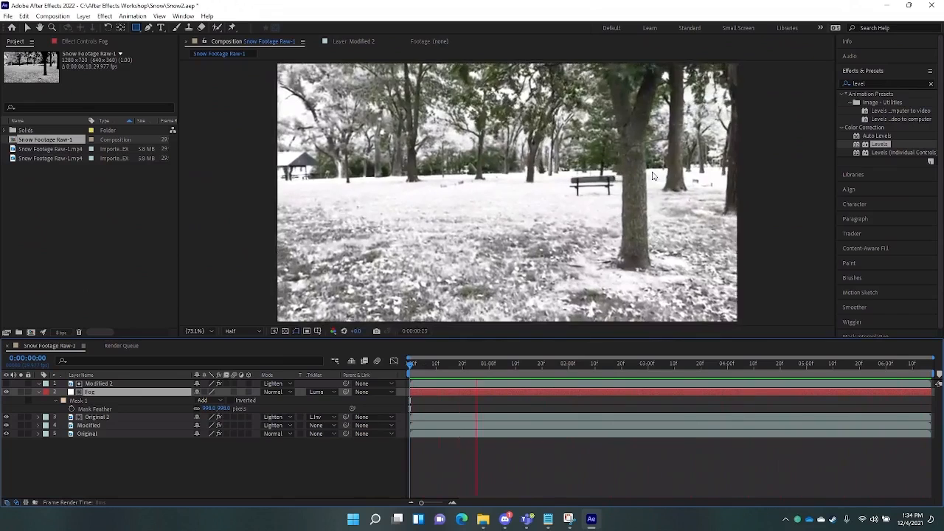
key("space")
left_click_drag(420, 365, 390, 364)
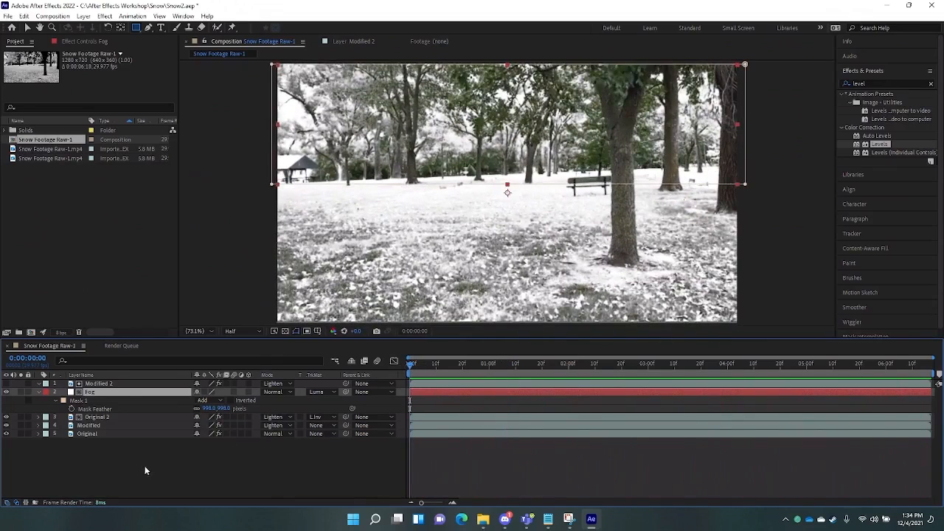
left_click_drag(143, 468, 105, 384)
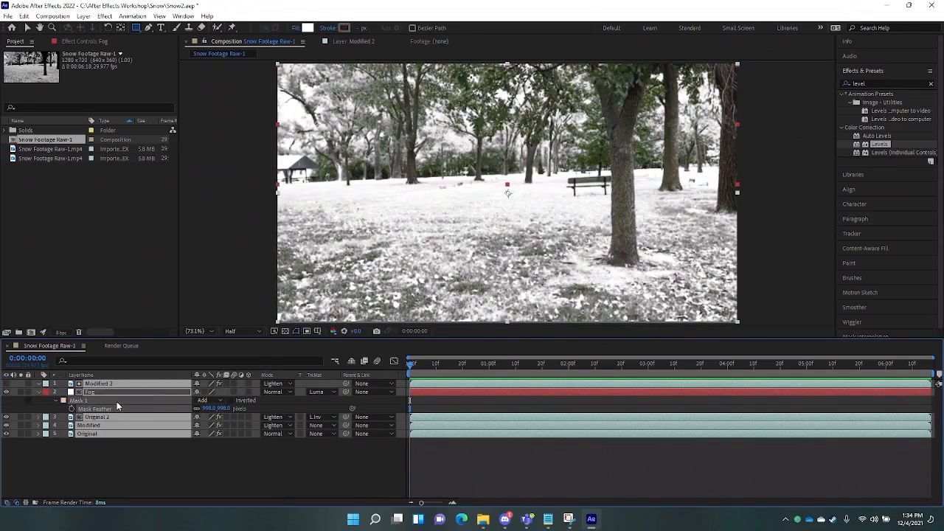
- Pre-compose all the layers into a new composition named Snow
right_click(104, 385)
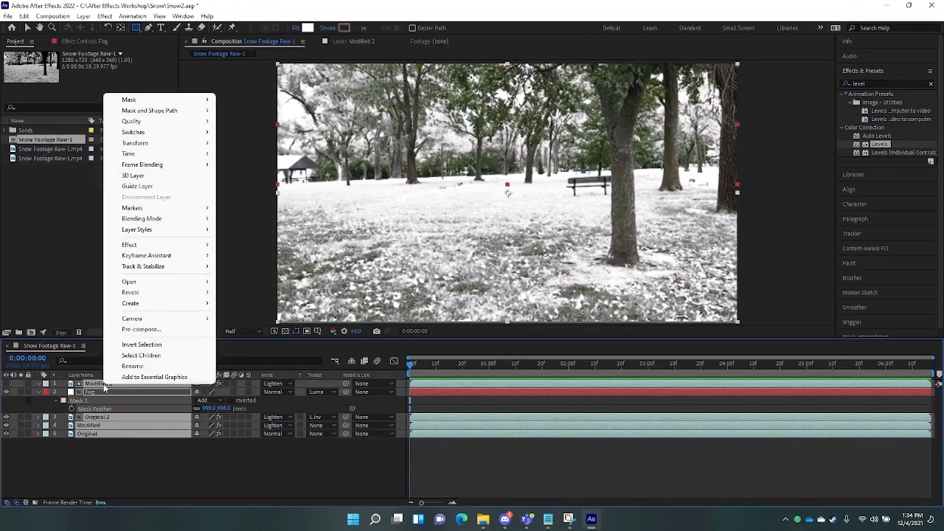
left_click(150, 330)
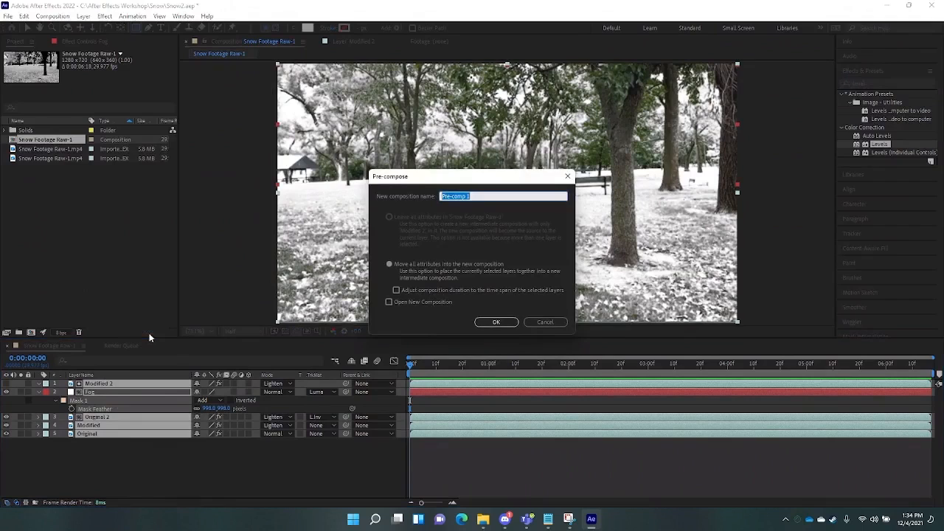
type("Snow")
key("Return")
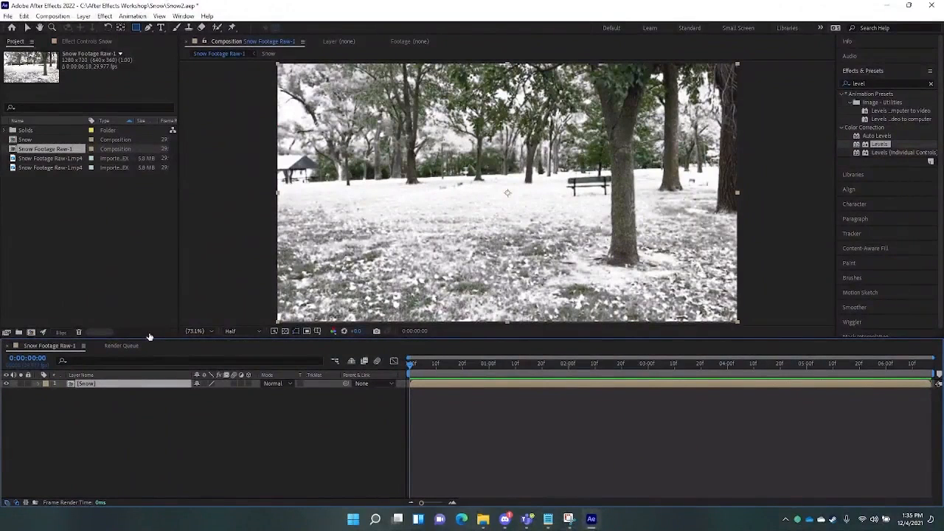
- Check the Snow composition's layers, then return to Snow Footage Raw-1 and select the Snow layer
double_click(127, 383)
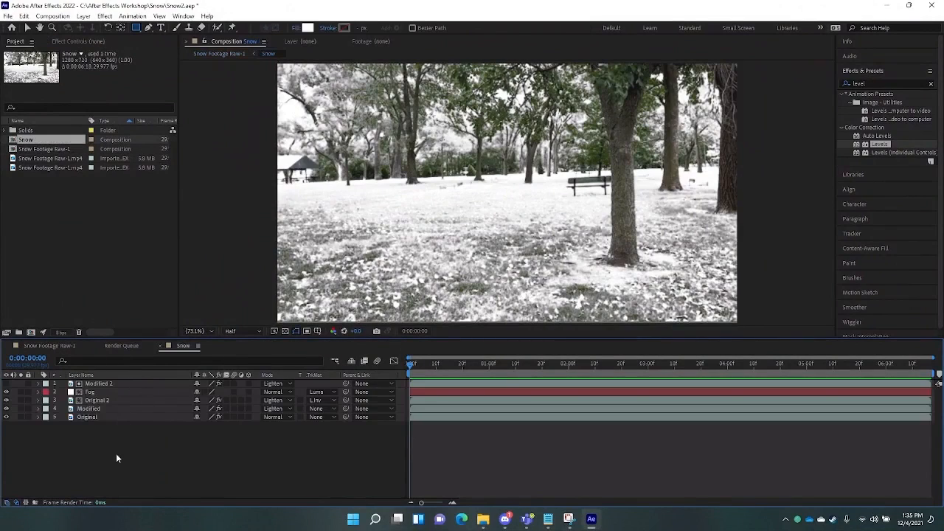
left_click_drag(122, 347, 200, 356)
left_click(120, 346)
left_click(45, 346)
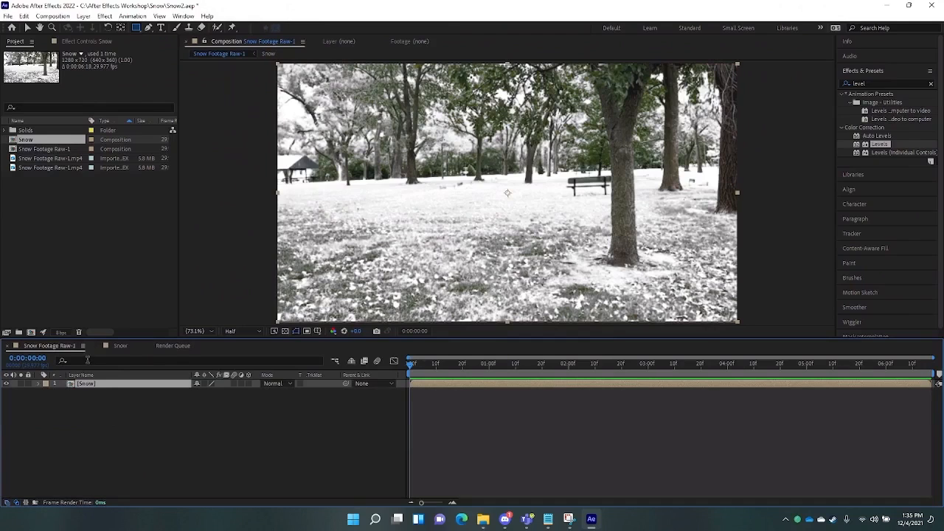
left_click(89, 416)
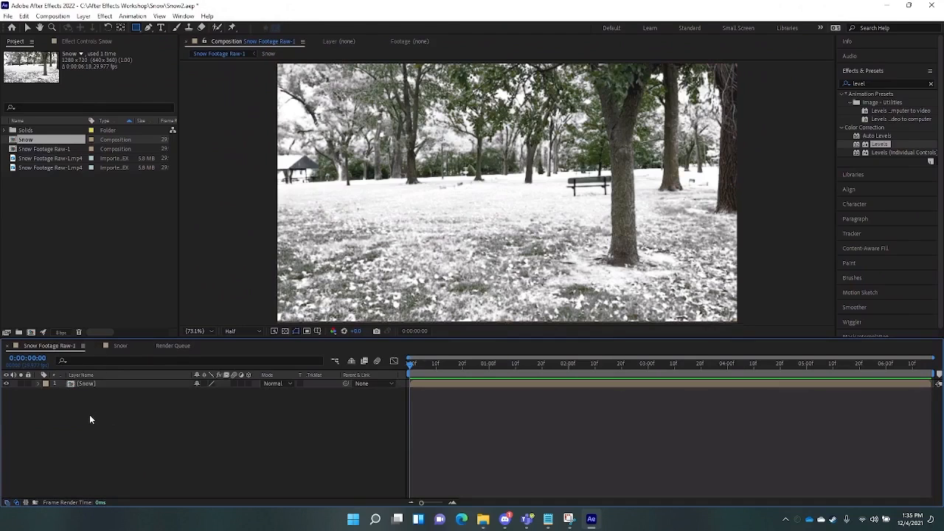
left_click(107, 384)
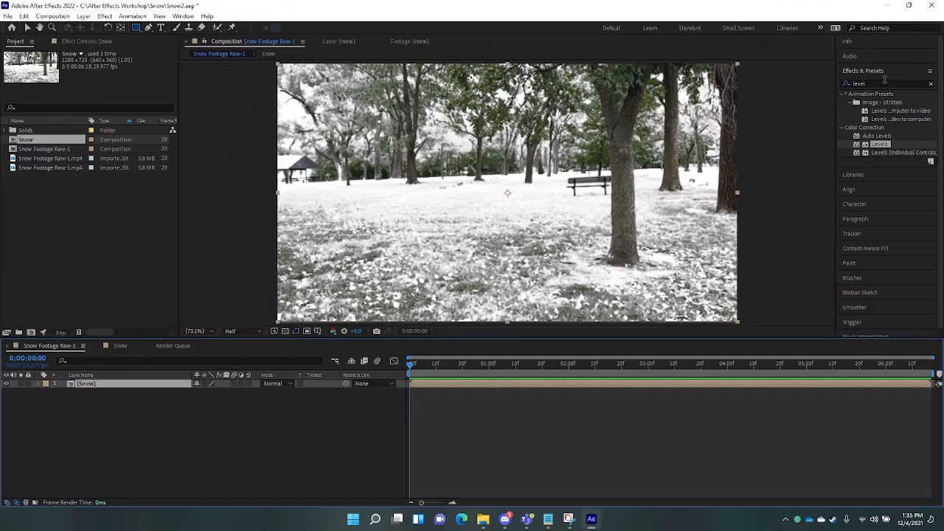
- Search 'turbul' in Effects & Presets and apply Turbulent Noise to the Snow layer
left_click_drag(884, 84, 829, 91)
type("turbul")
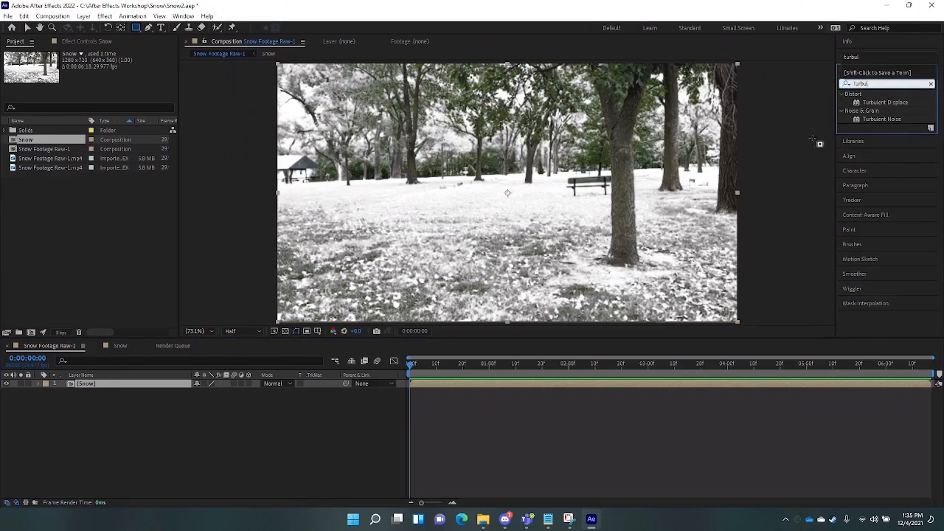
left_click_drag(882, 118, 132, 381)
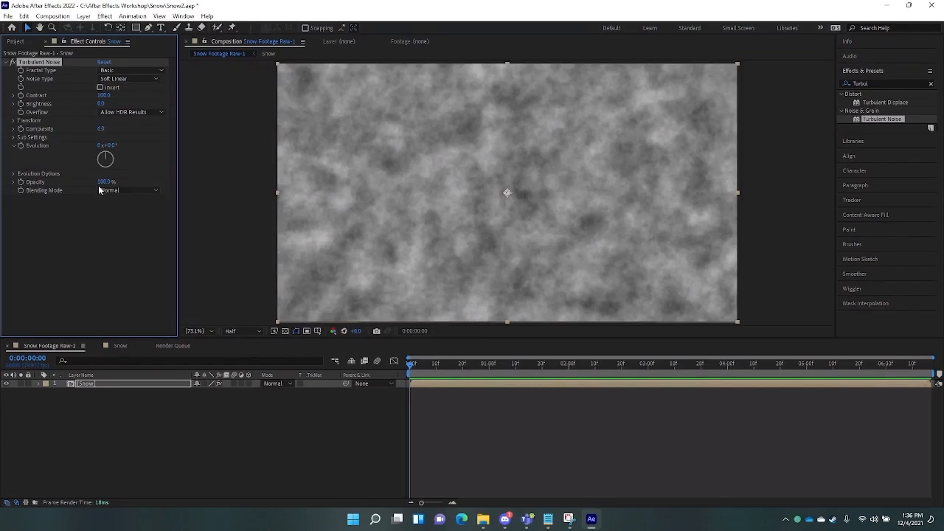
- Set Turbulent Noise to Opacity 66%, Fractal Type Dynamic and Complexity 6.0
left_click_drag(106, 182, 73, 189)
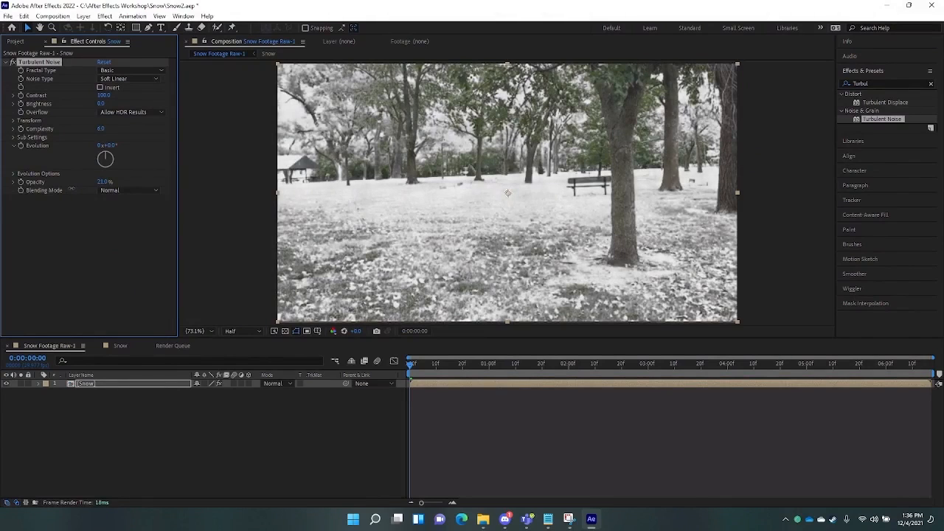
left_click_drag(74, 190, 91, 189)
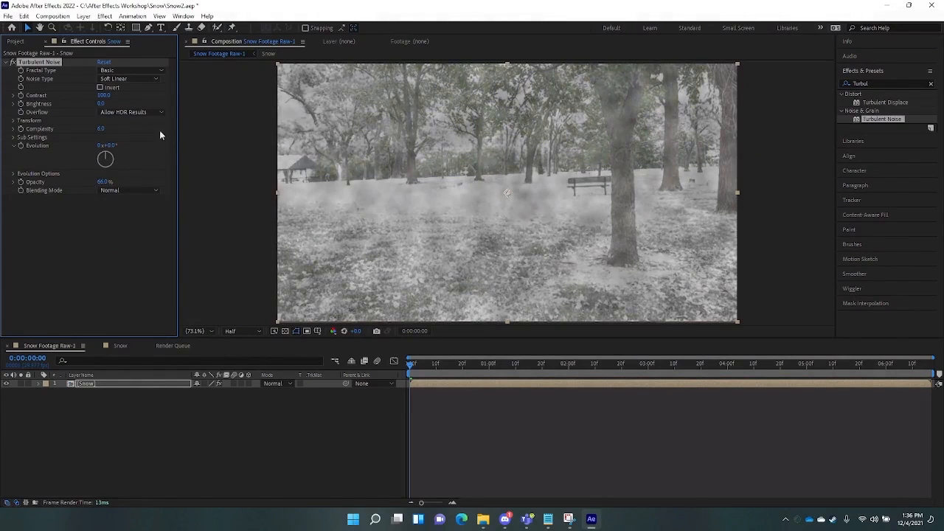
left_click(157, 70)
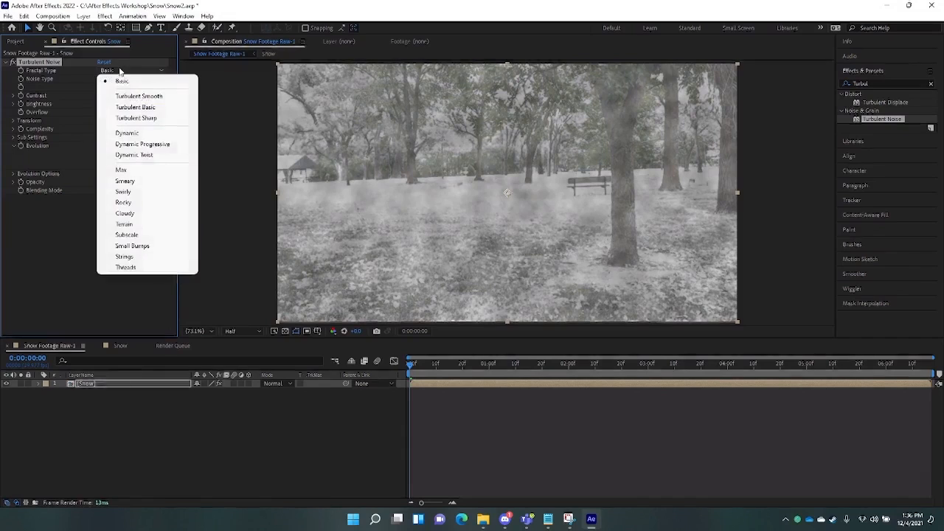
left_click(132, 133)
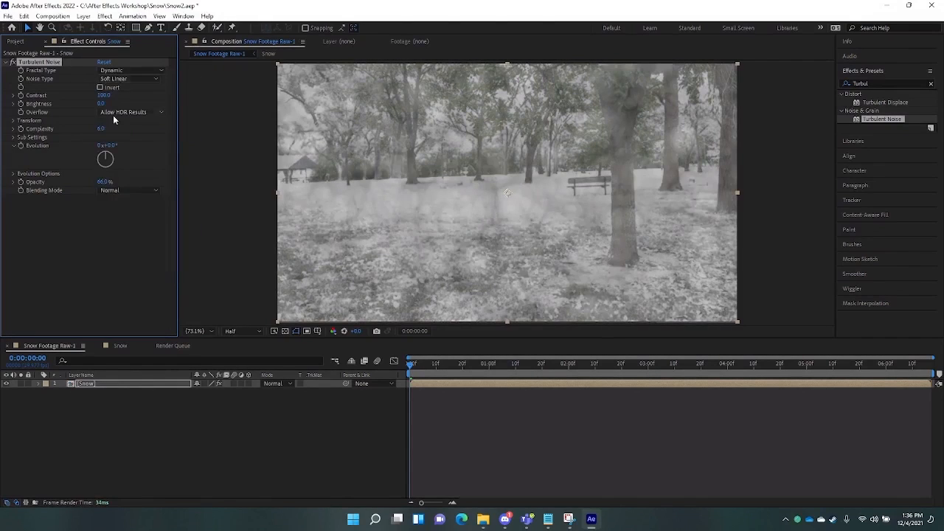
left_click_drag(101, 129, 373, 142)
left_click_drag(632, 173, 127, 155)
left_click(101, 126)
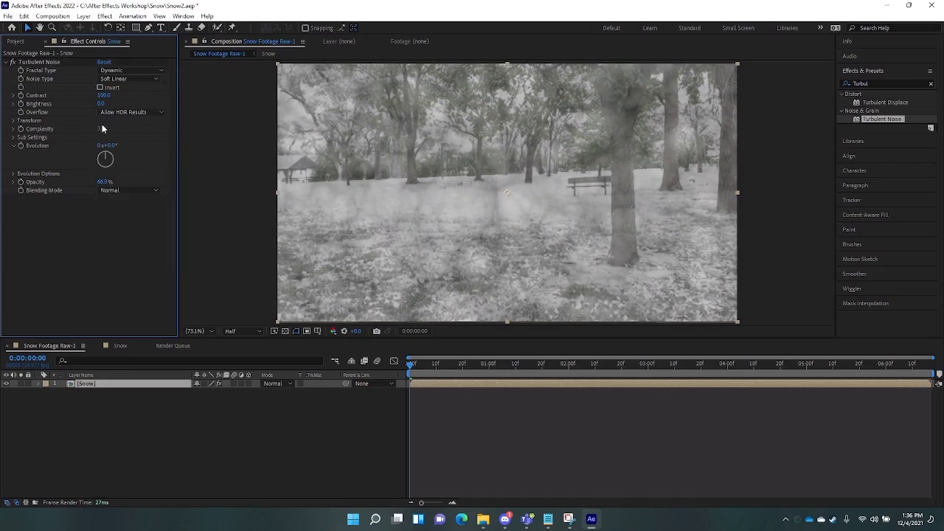
left_click(102, 128)
type("6")
key("Return")
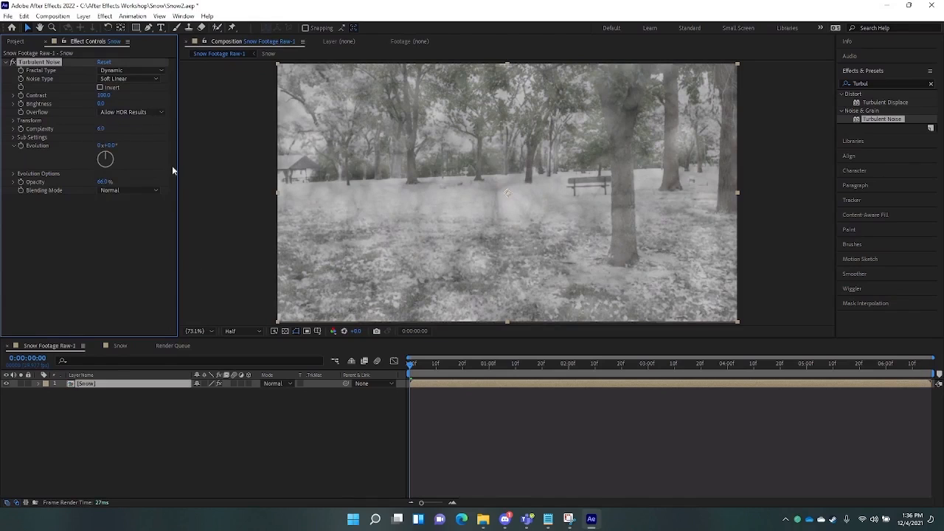
- Enlarge the noise Scale to 177, shift the turbulence offset sideways at the end, and preview the fog
left_click(13, 120)
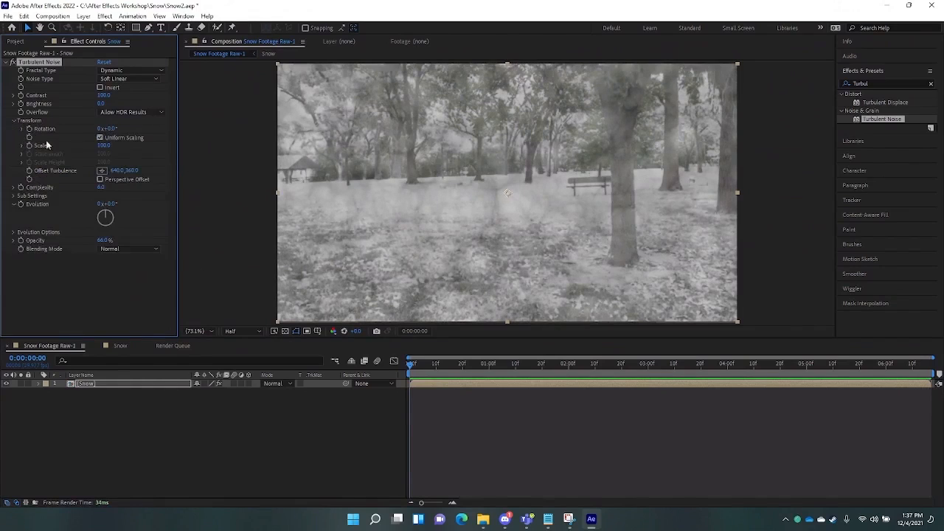
left_click_drag(104, 147, 143, 152)
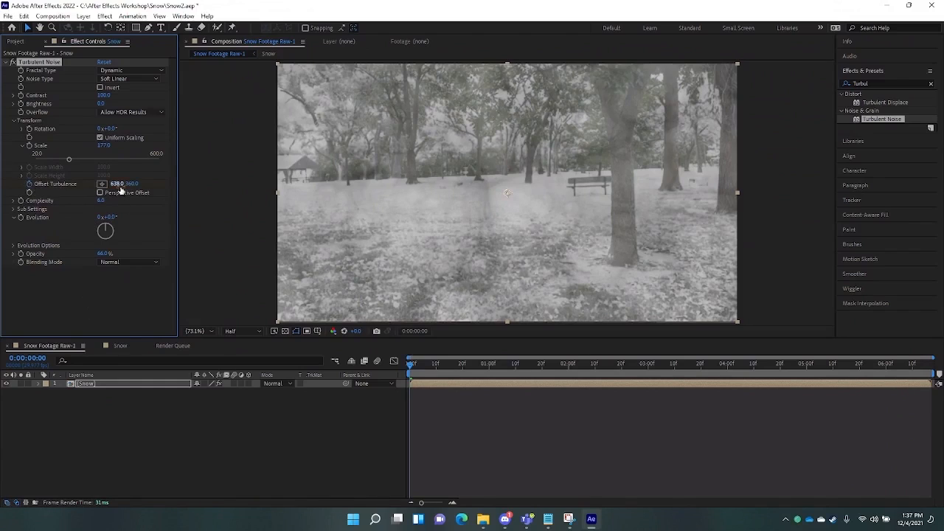
left_click(415, 367)
left_click_drag(415, 368, 934, 375)
left_click_drag(115, 185, 824, 192)
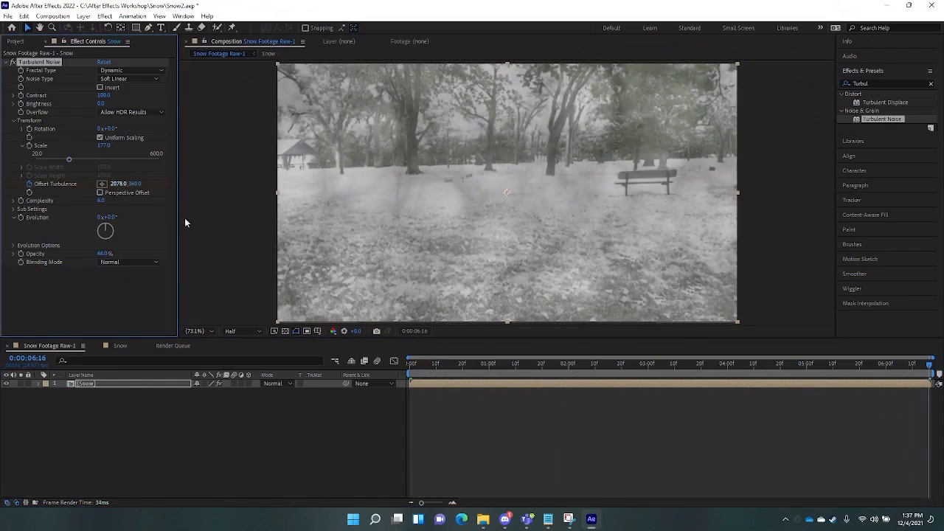
left_click(414, 371)
key("space")
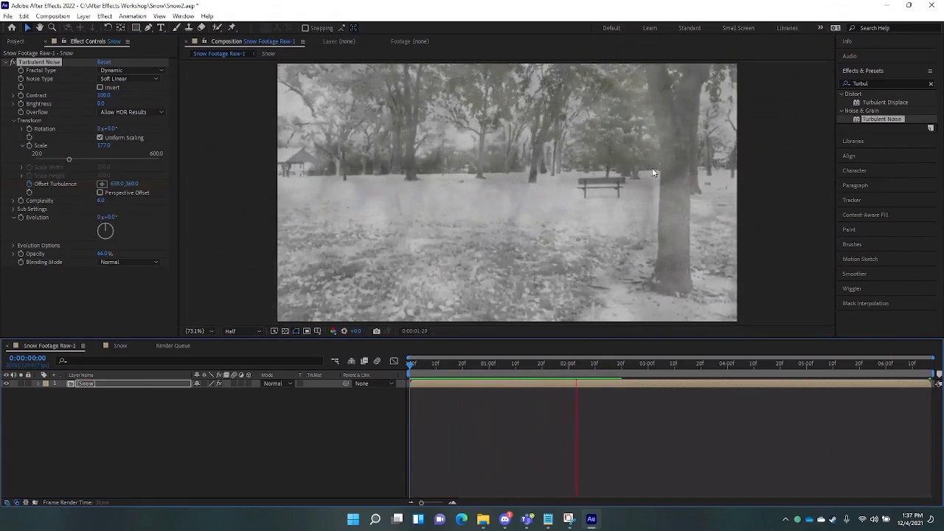
key("space")
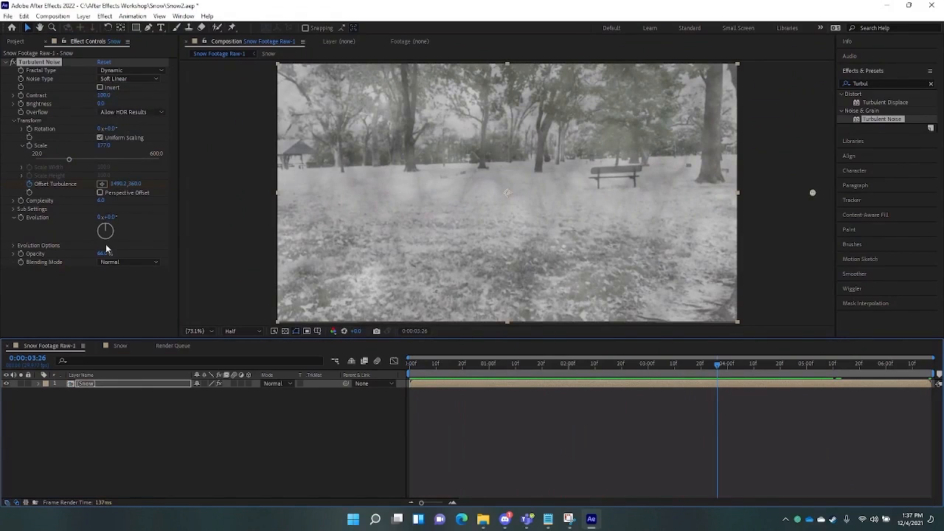
- Thin the fog opacity to about 22% and set the end vertical turbulence offset near 54
left_click_drag(105, 254, 85, 261)
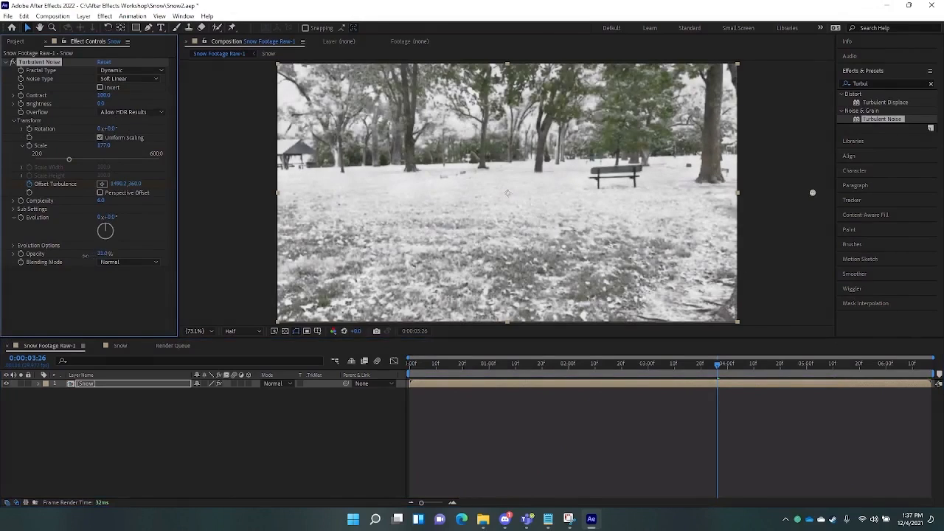
key("space")
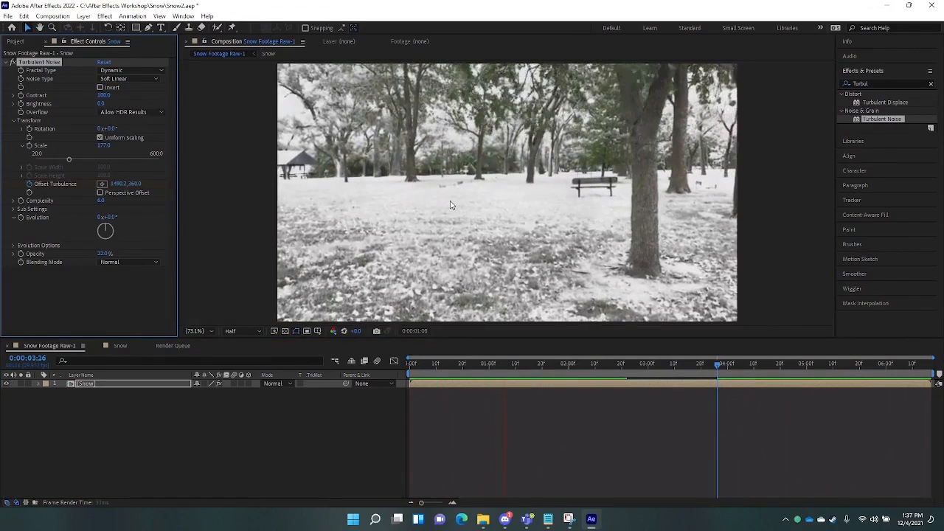
key("space")
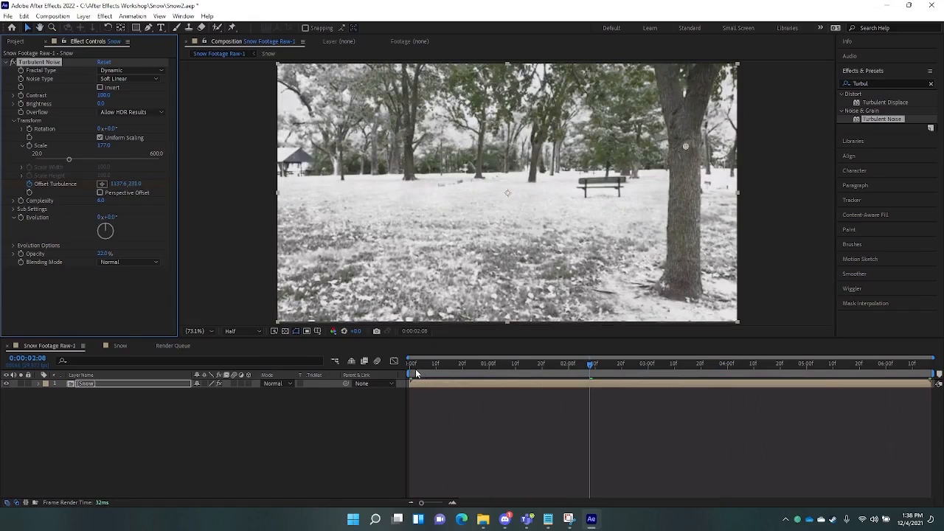
key("End")
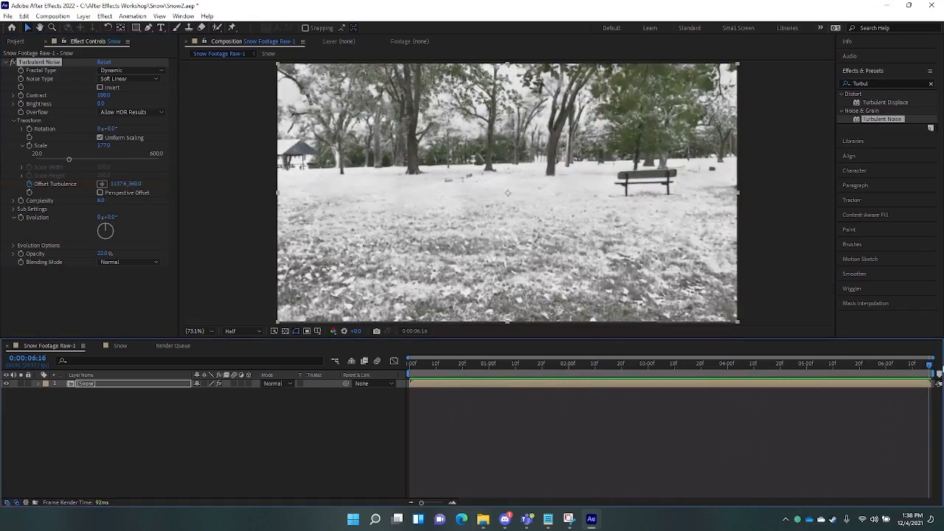
left_click_drag(135, 184, 13, 230)
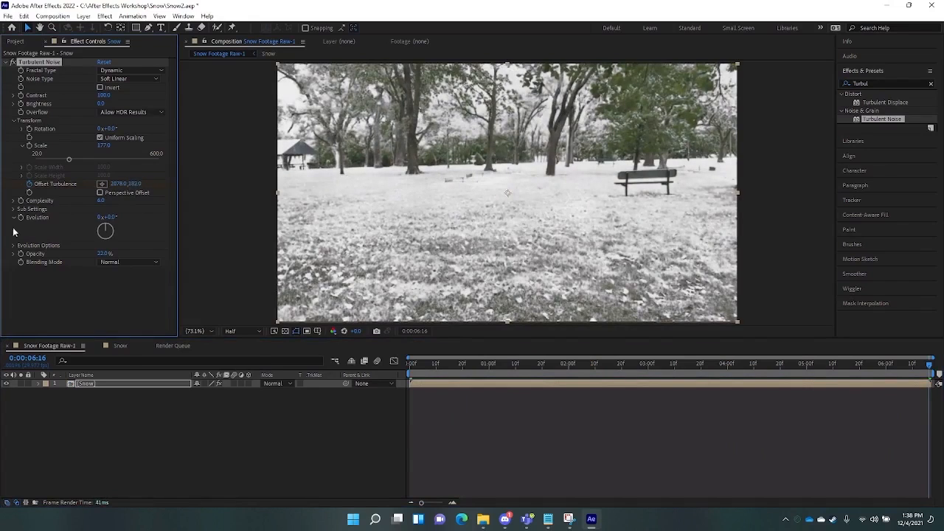
left_click(139, 185)
left_click_drag(138, 184, 152, 186)
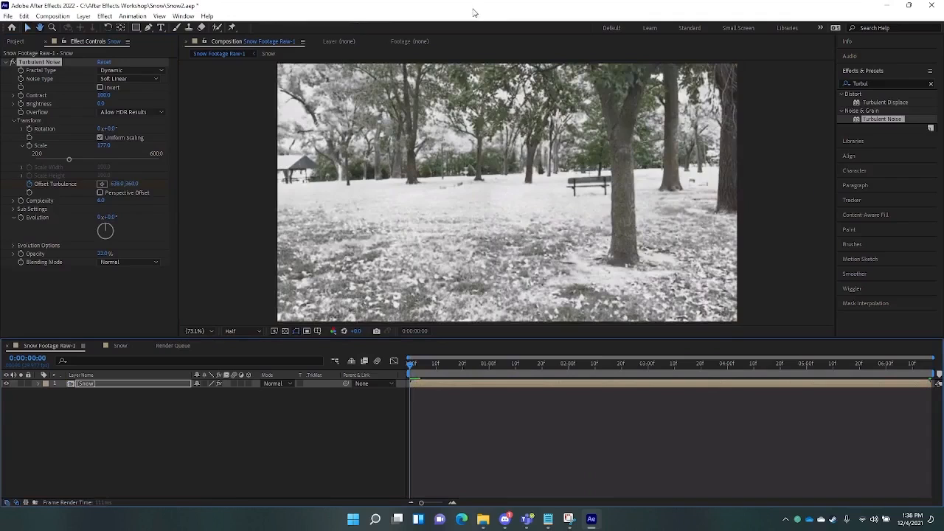
key("e")
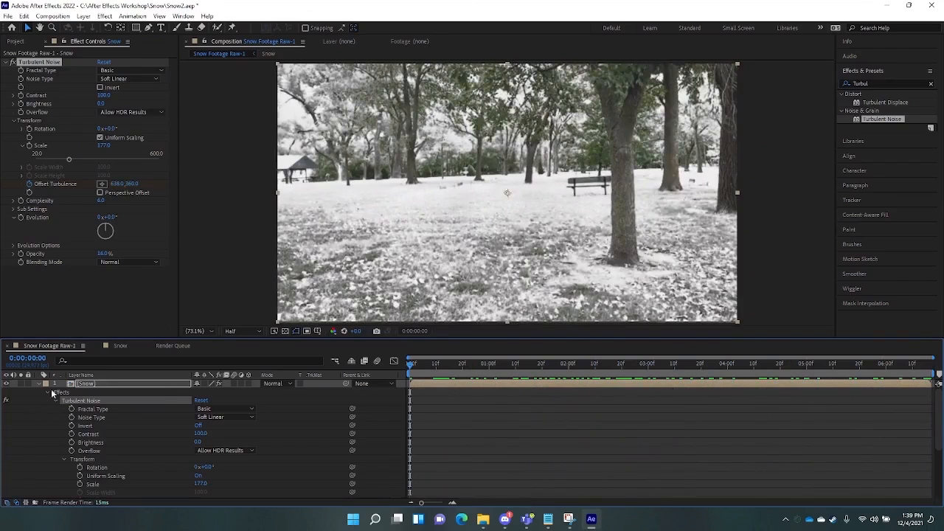
left_click(41, 384)
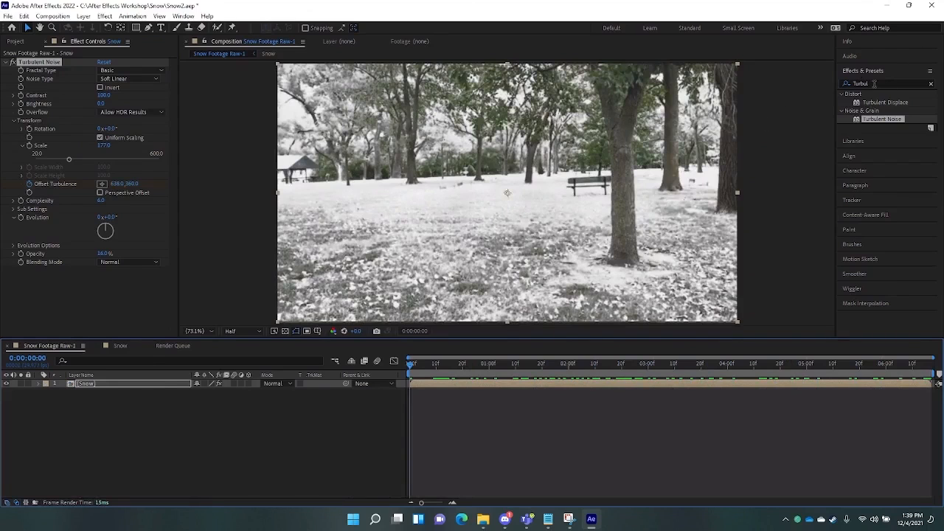
- Search 'CC Snow' and apply CC Snowfall to the Snow layer, then preview the flakes
left_click(873, 84)
type("CC")
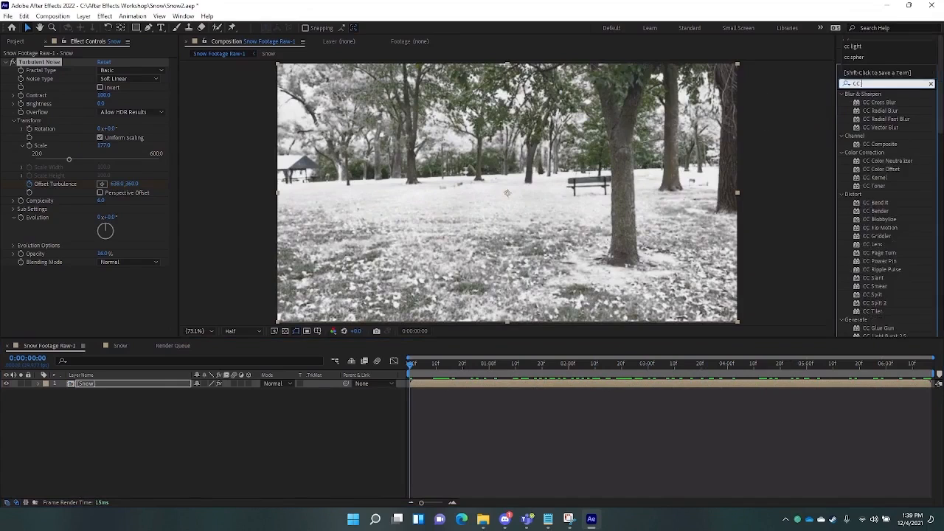
type(" Snow")
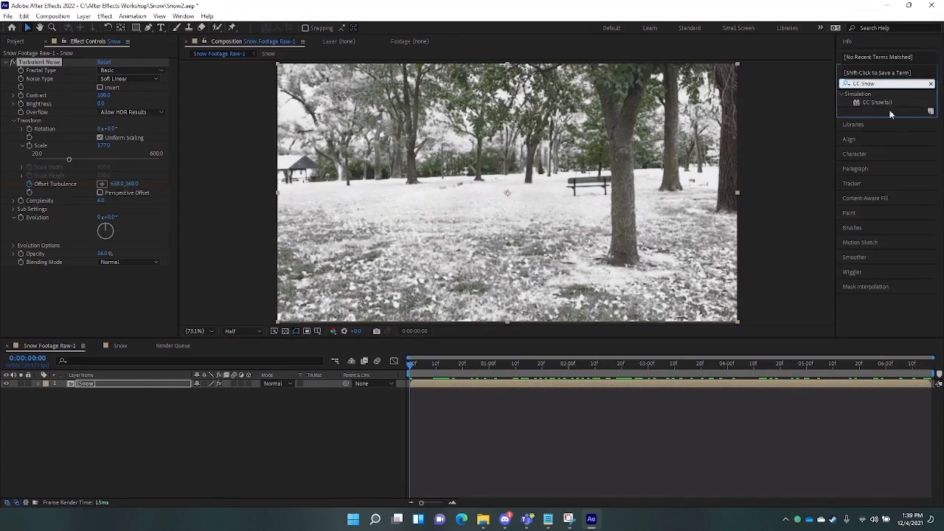
left_click_drag(877, 102, 643, 167)
left_click_drag(602, 178, 557, 212)
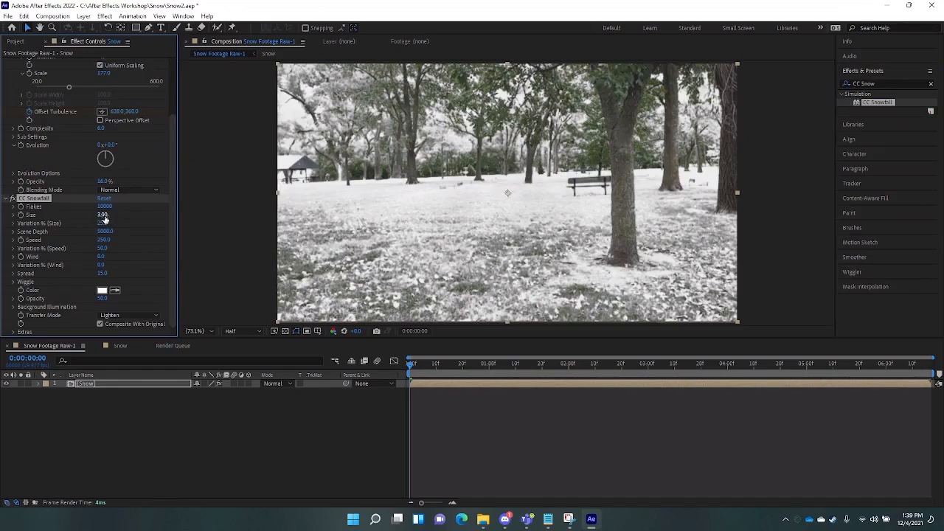
key("space")
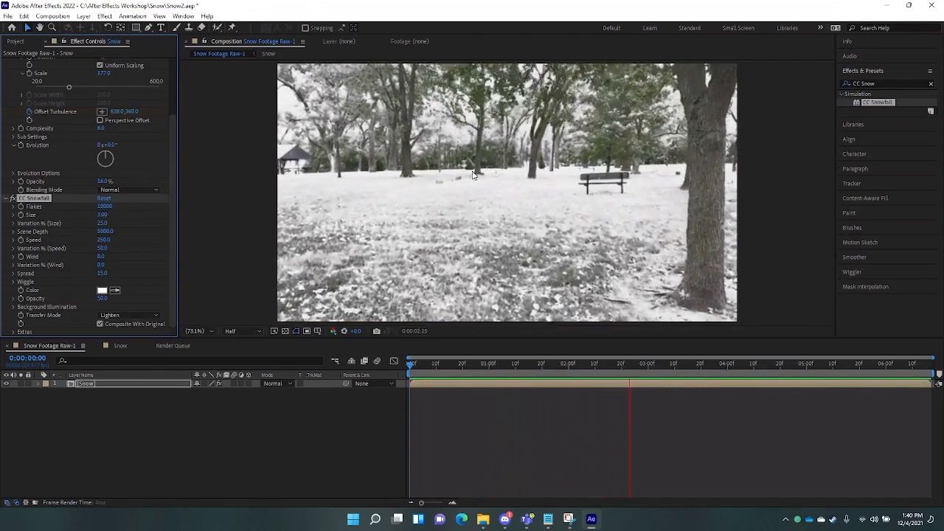
key("space")
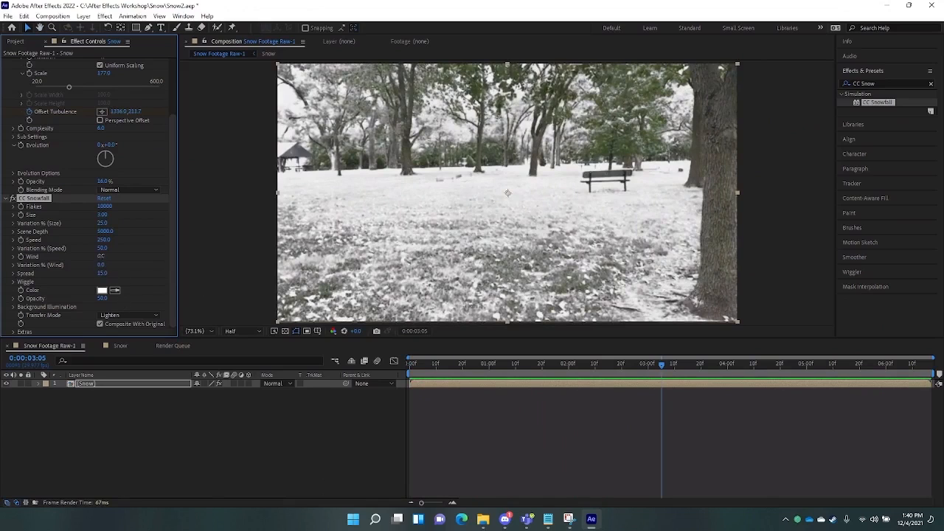
- Set the snowfall Wind to 479 and Variation % (Wind) to 75, previewing the drift
left_click_drag(101, 256, 117, 256)
key("space")
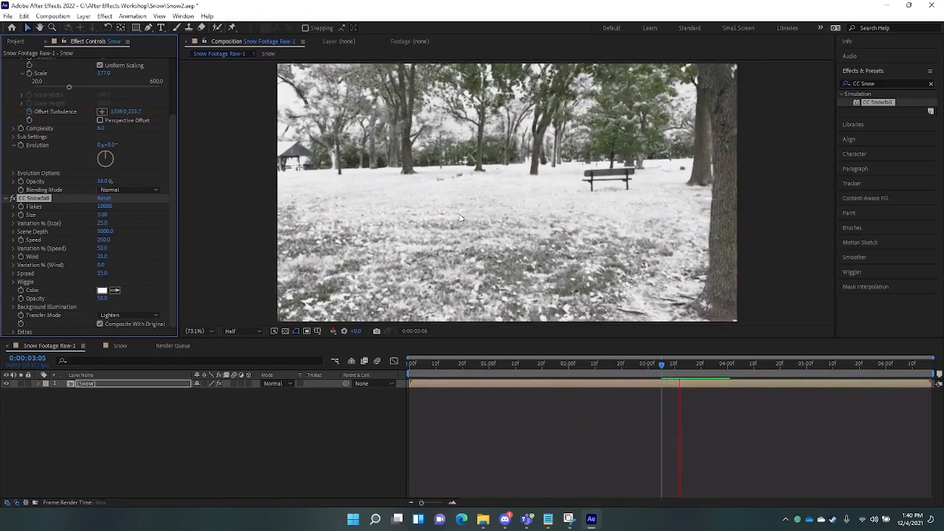
key("space")
left_click_drag(102, 256, 338, 267)
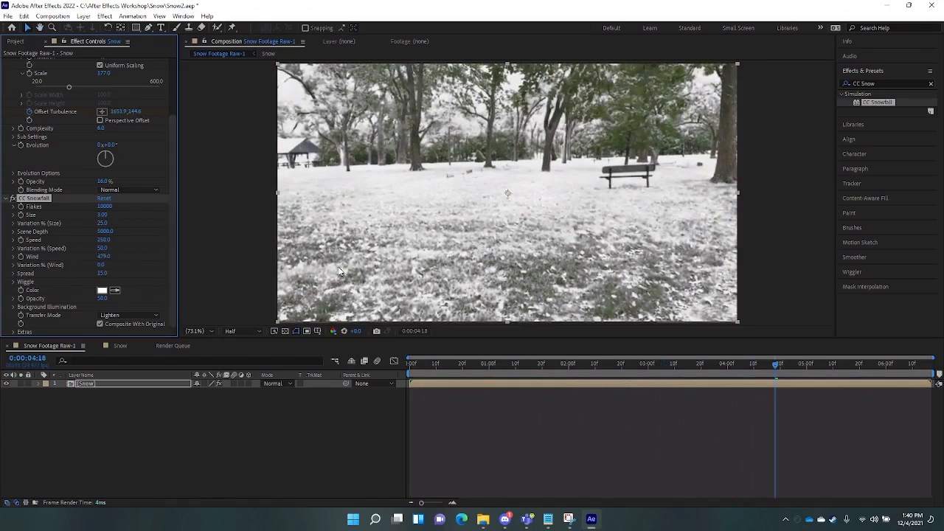
key("space")
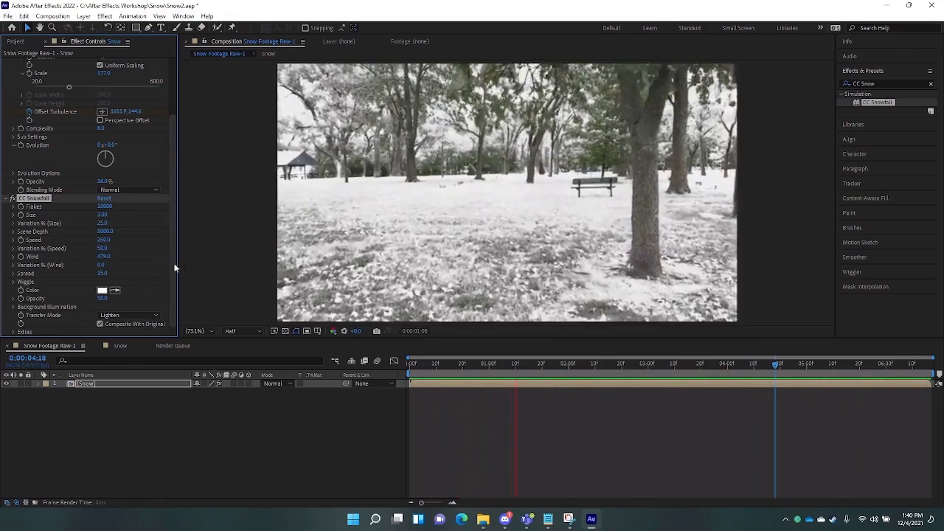
key("space")
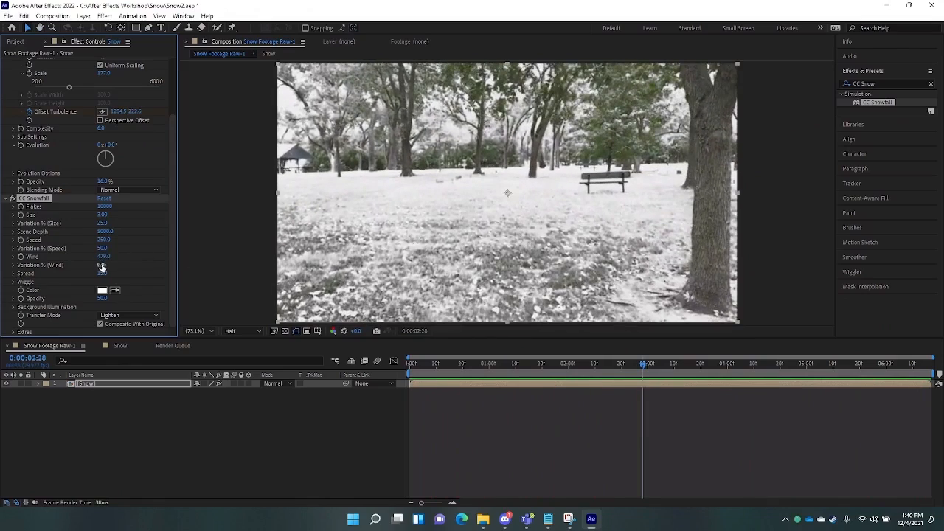
left_click_drag(101, 266, 123, 268)
key("space")
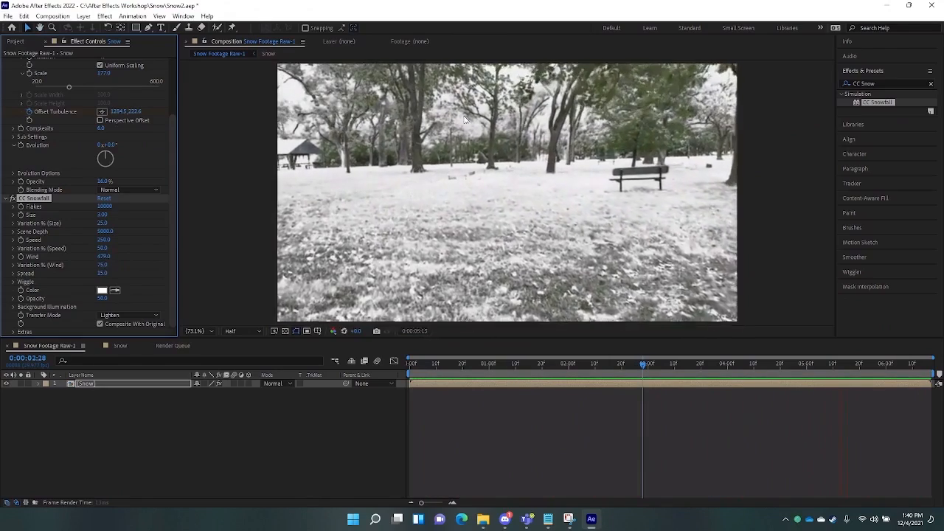
key("space")
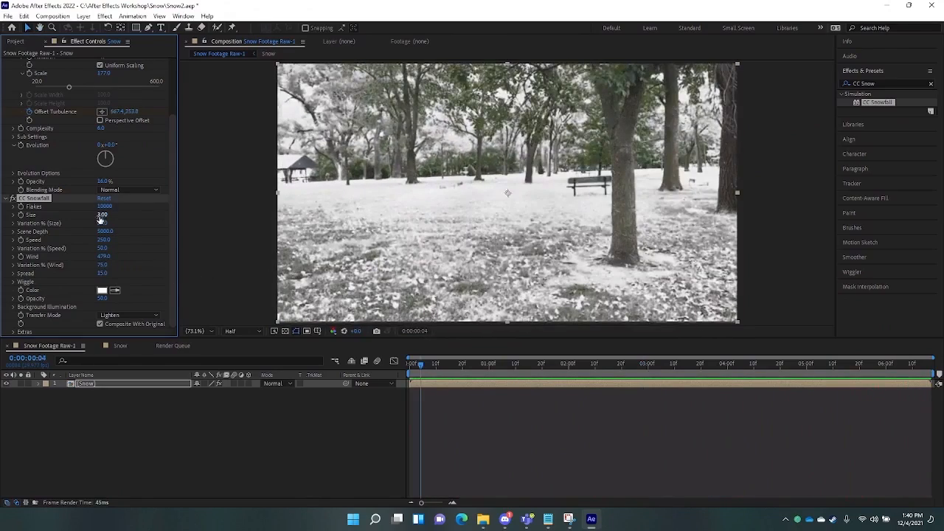
- Enlarge the flakes to Size 7.69 with Variation % (Size) 100 and preview the result
left_click_drag(101, 216, 125, 221)
key("space")
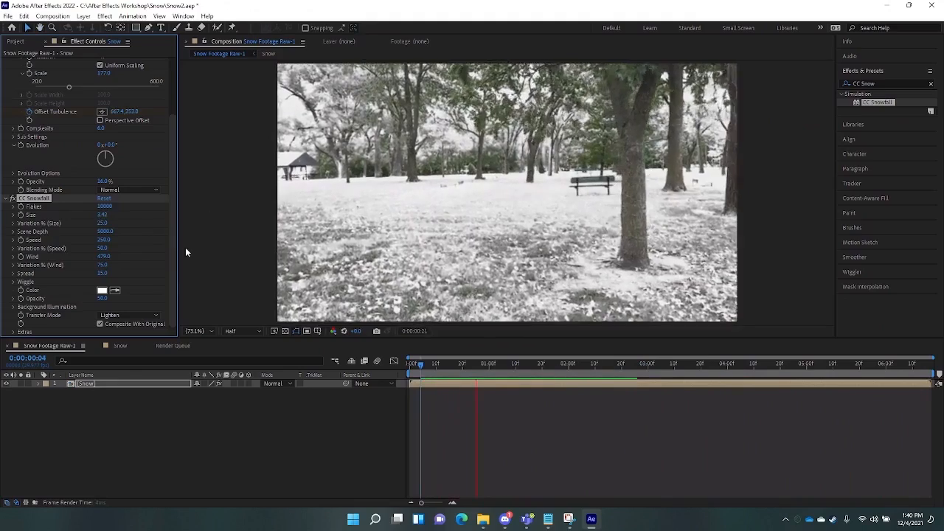
left_click_drag(136, 214, 173, 215)
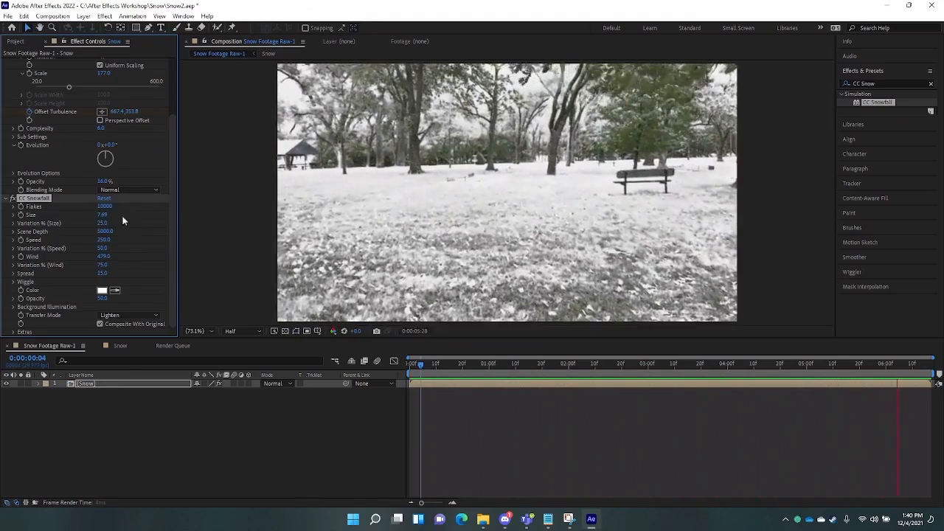
left_click(104, 231)
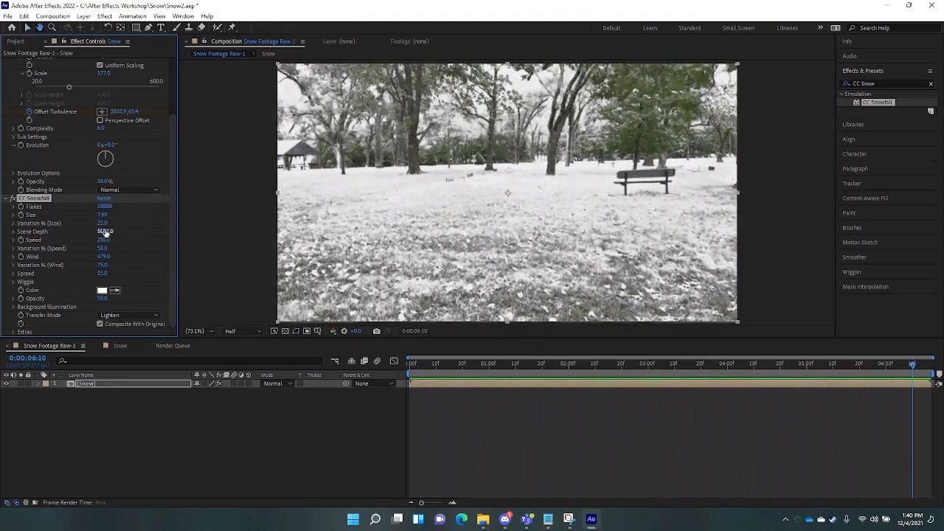
left_click_drag(102, 223, 129, 227)
key("space")
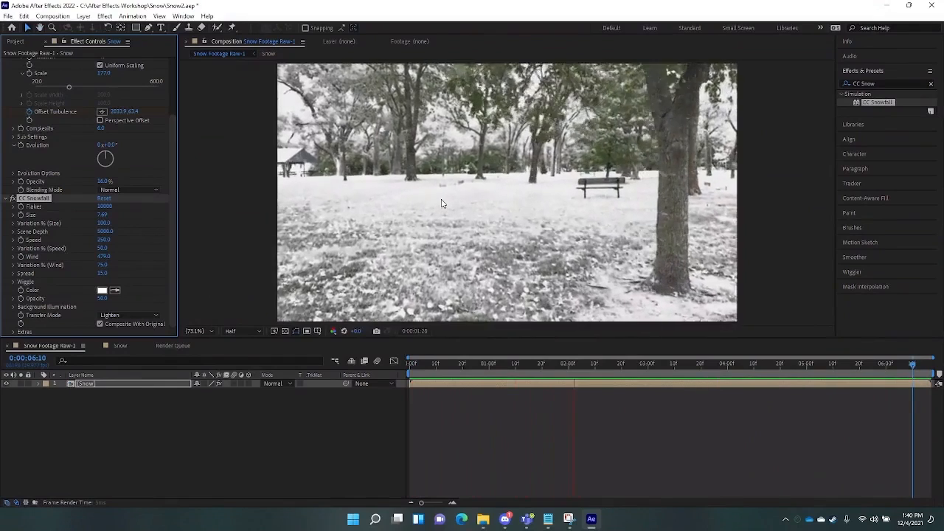
key("space")
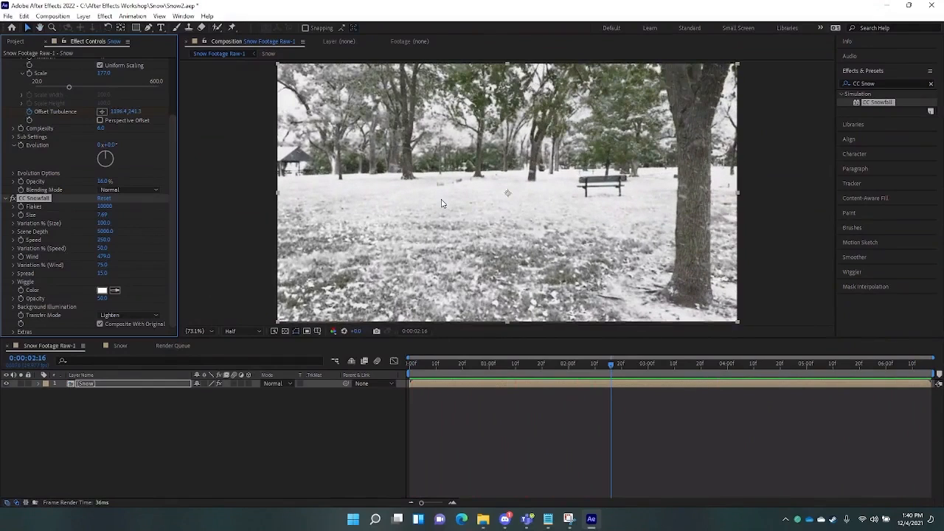